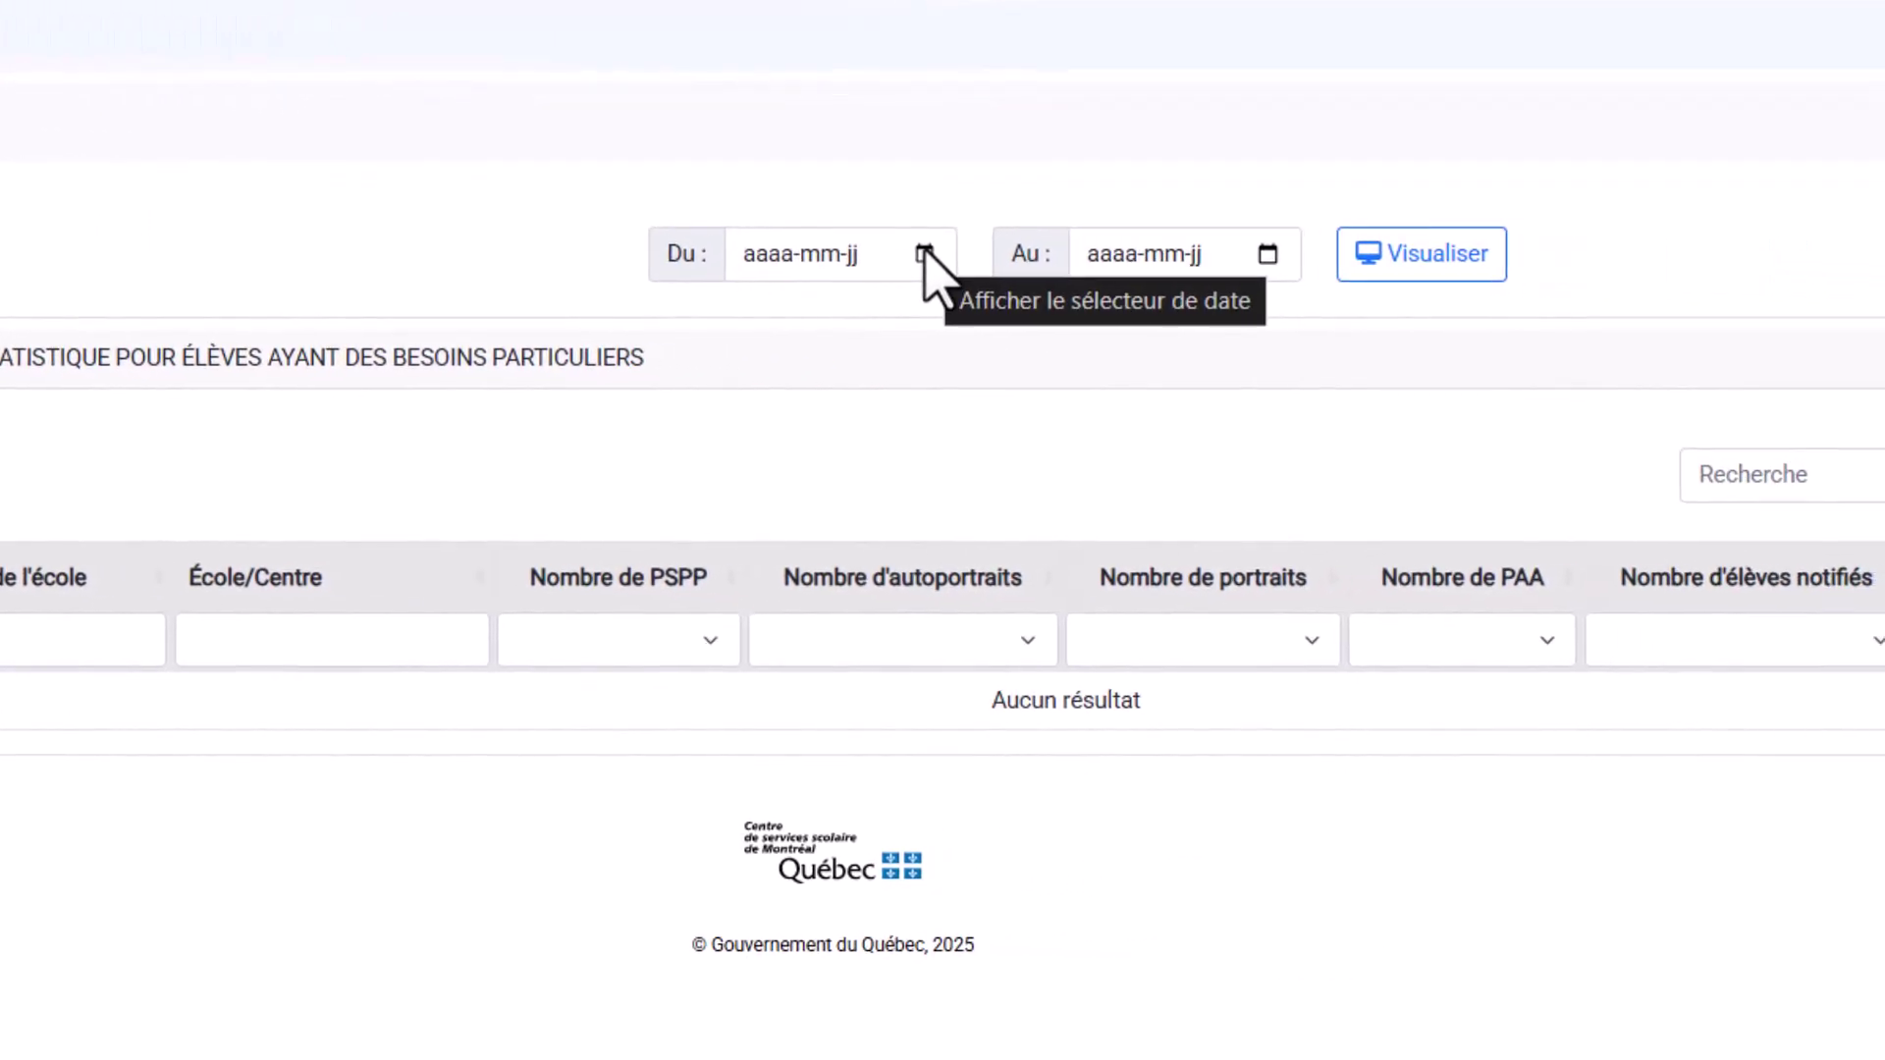
Set the start date of the special-needs student statistics report to 2024-10-01
click(924, 253)
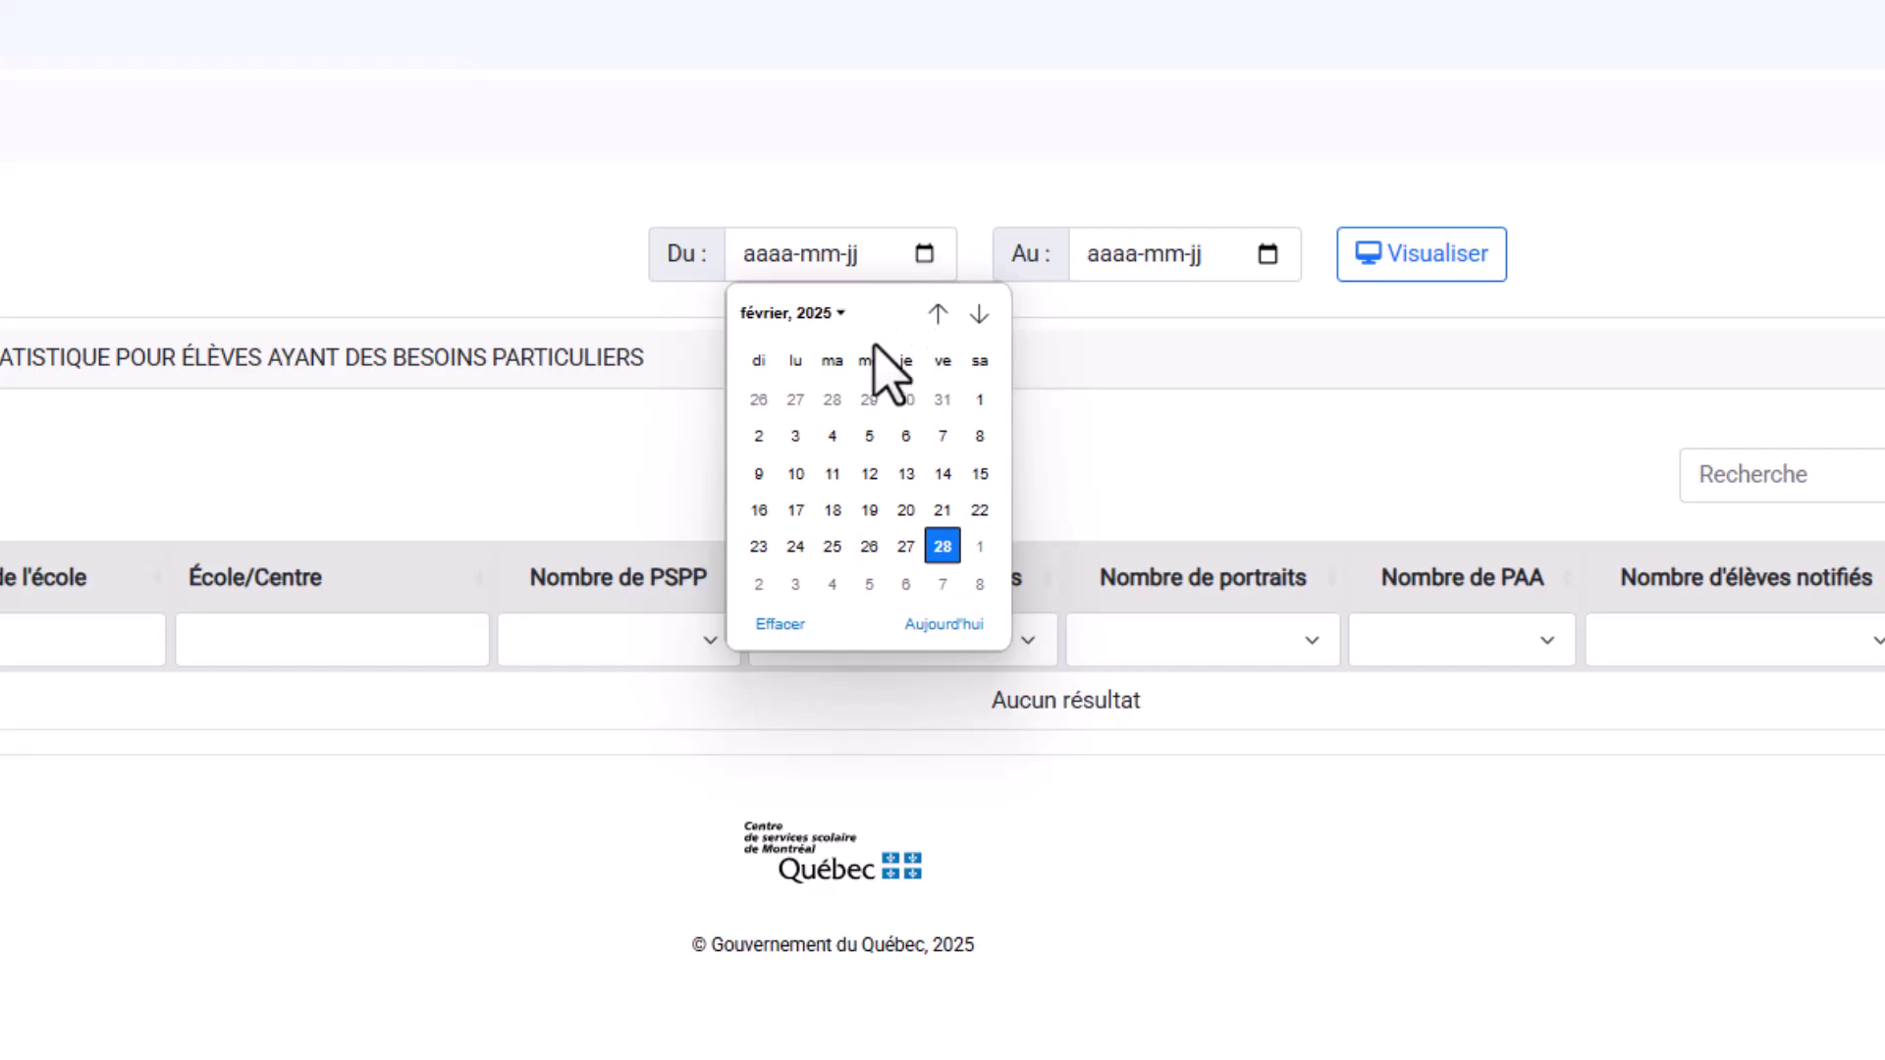
click(937, 312)
click(937, 312)
click(937, 312)
click(938, 312)
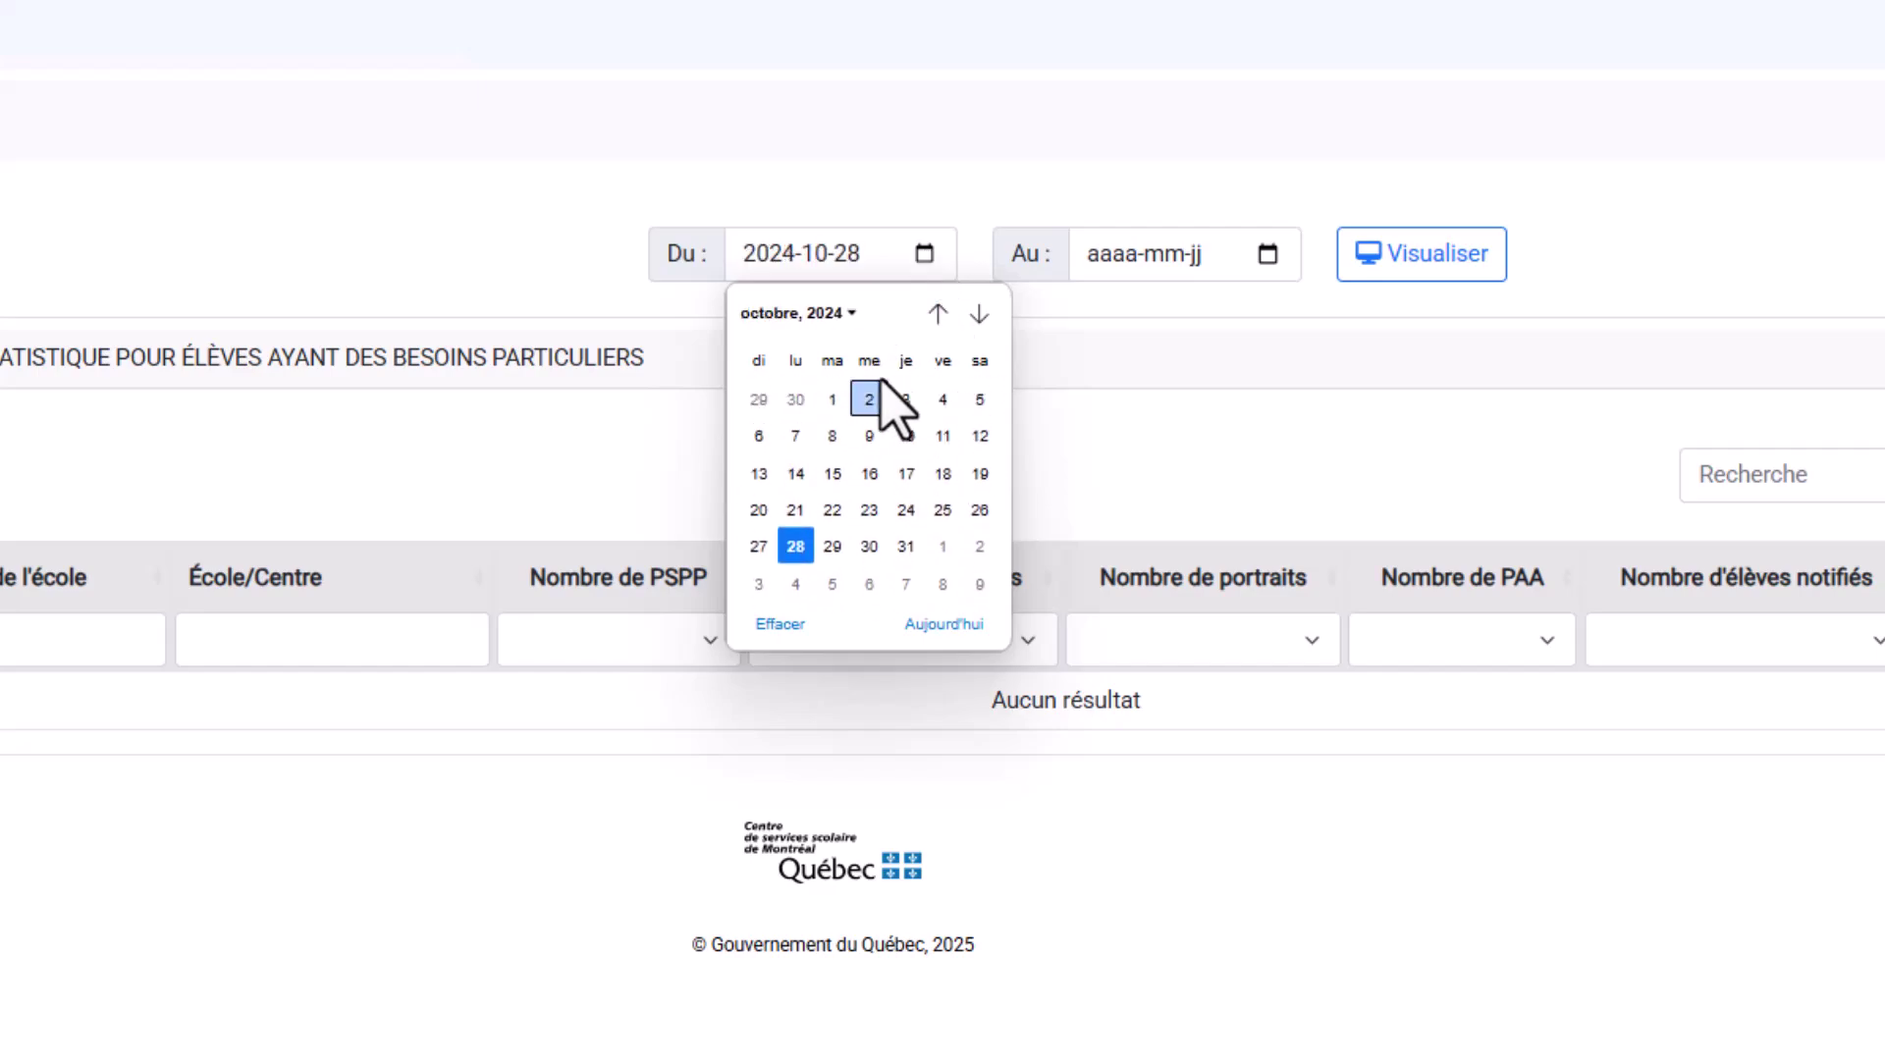
click(833, 398)
Set the statistics report's end date to 2025-02-28 and generate the report
click(1268, 253)
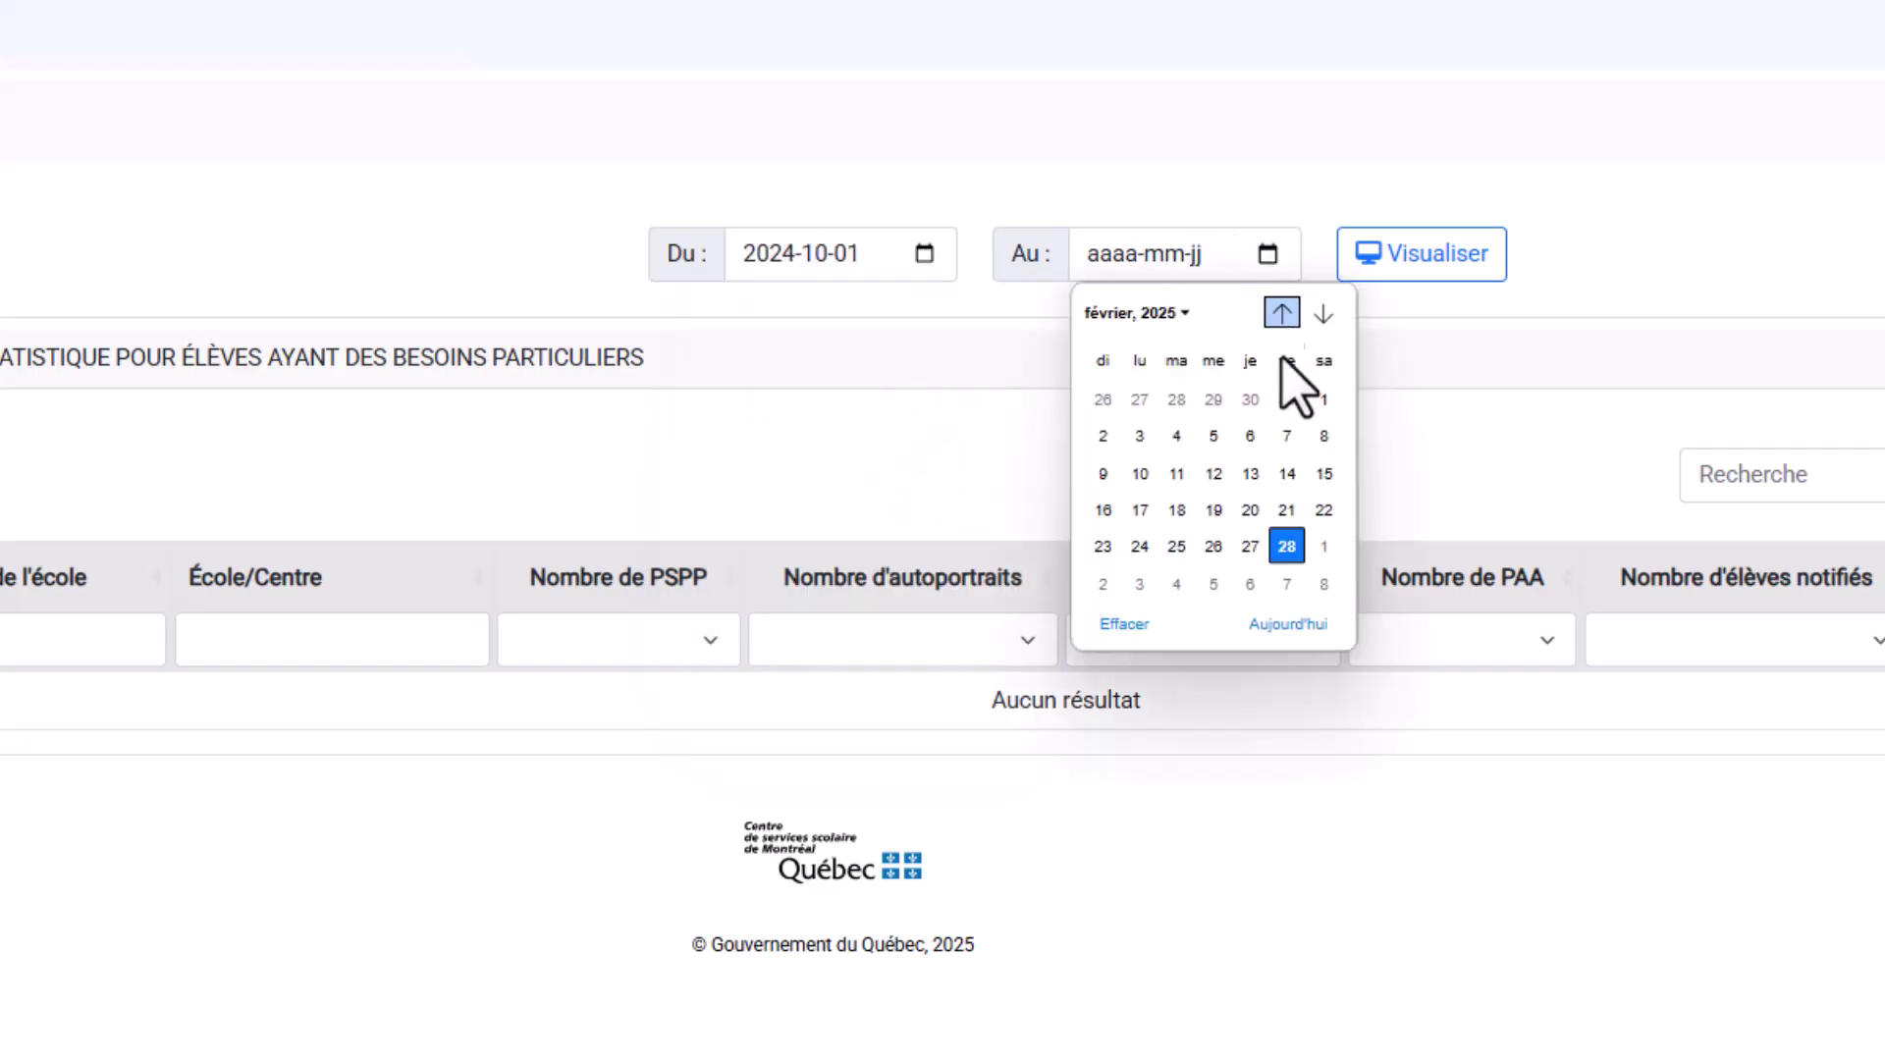
click(1294, 546)
click(1436, 258)
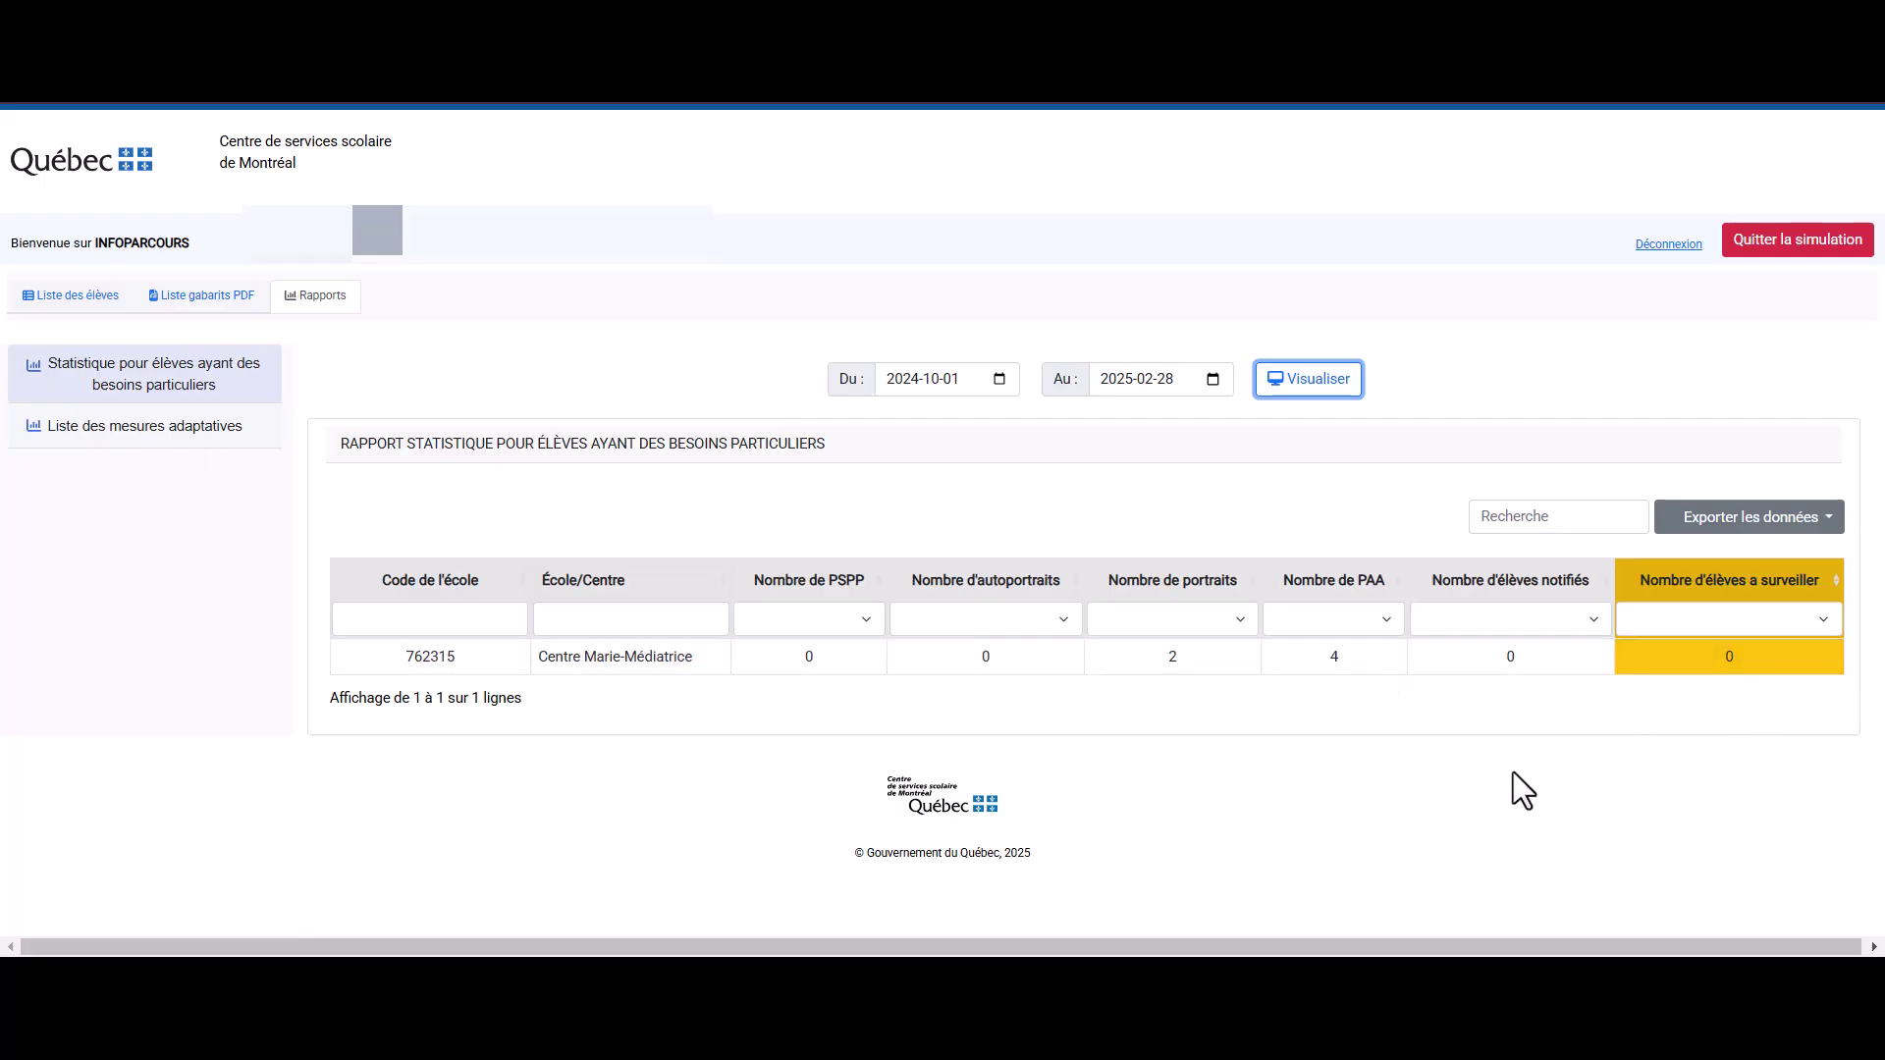
Show the export formats offered for the statistics report, and close the list without exporting
click(1793, 522)
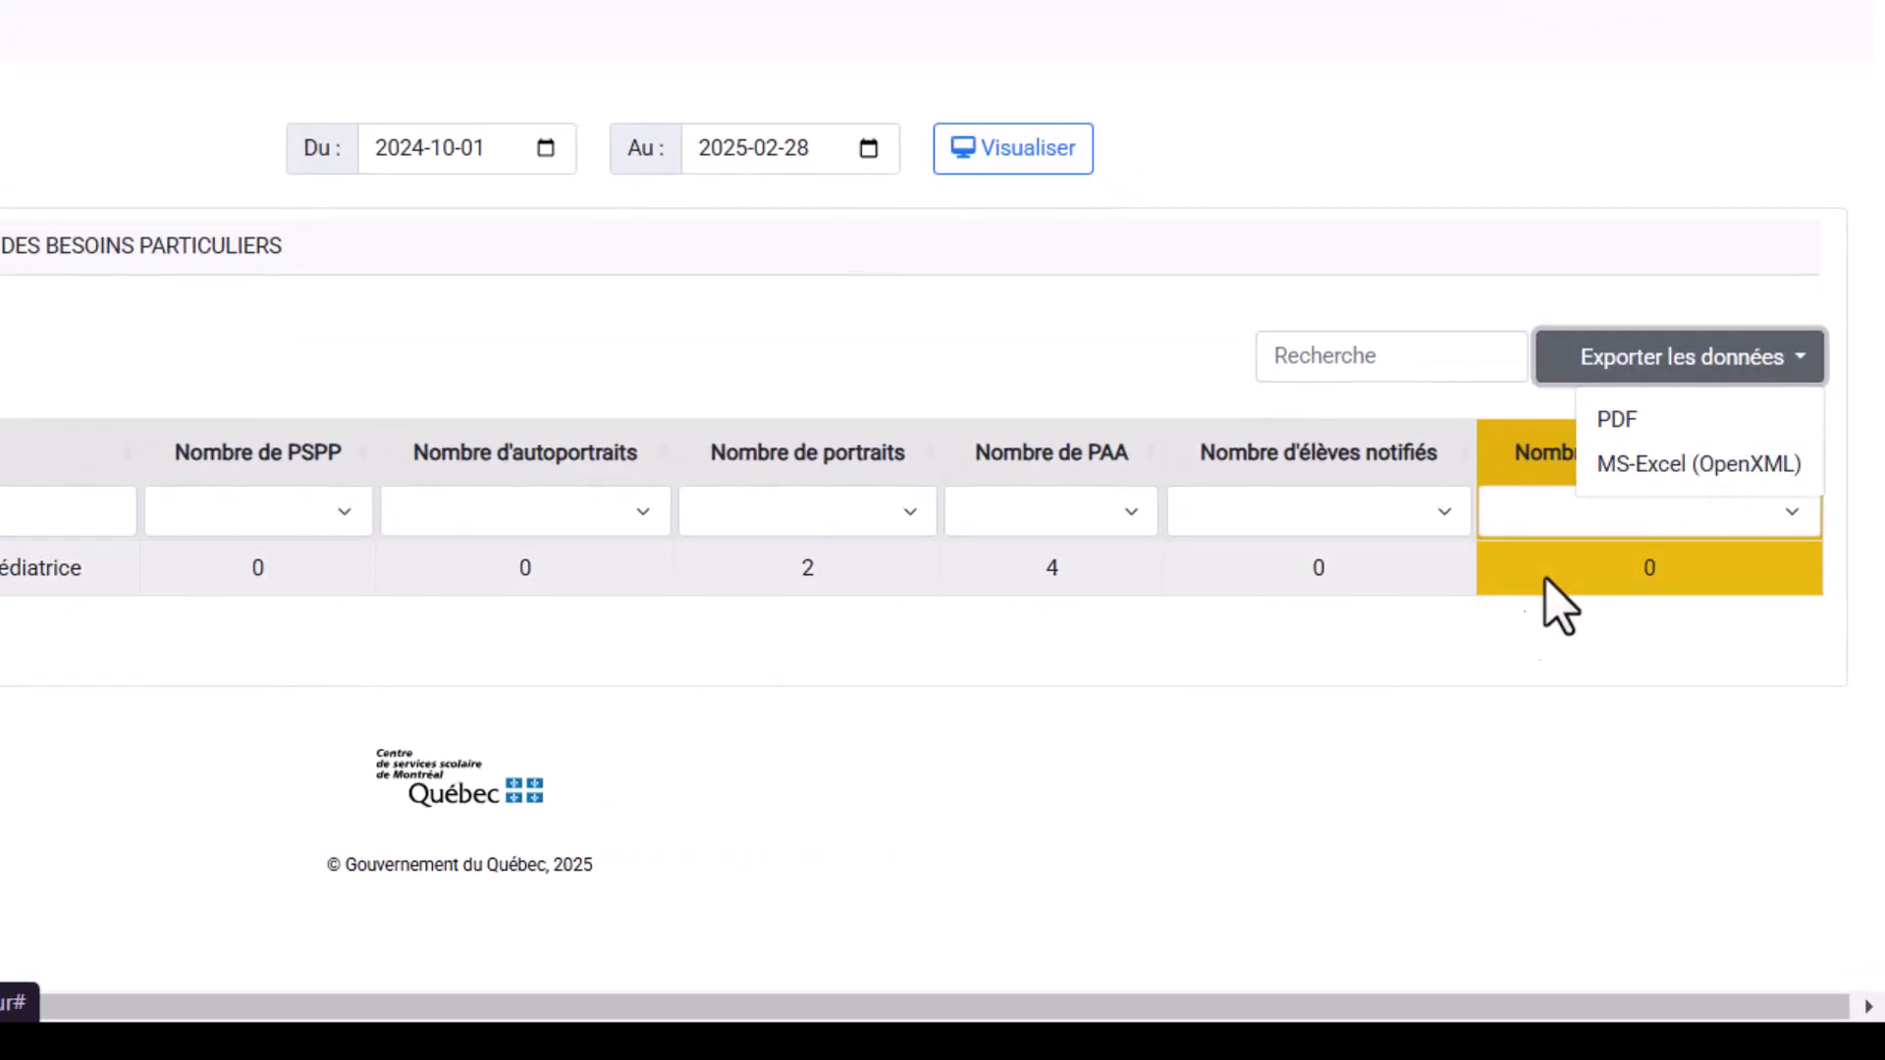
click(1112, 755)
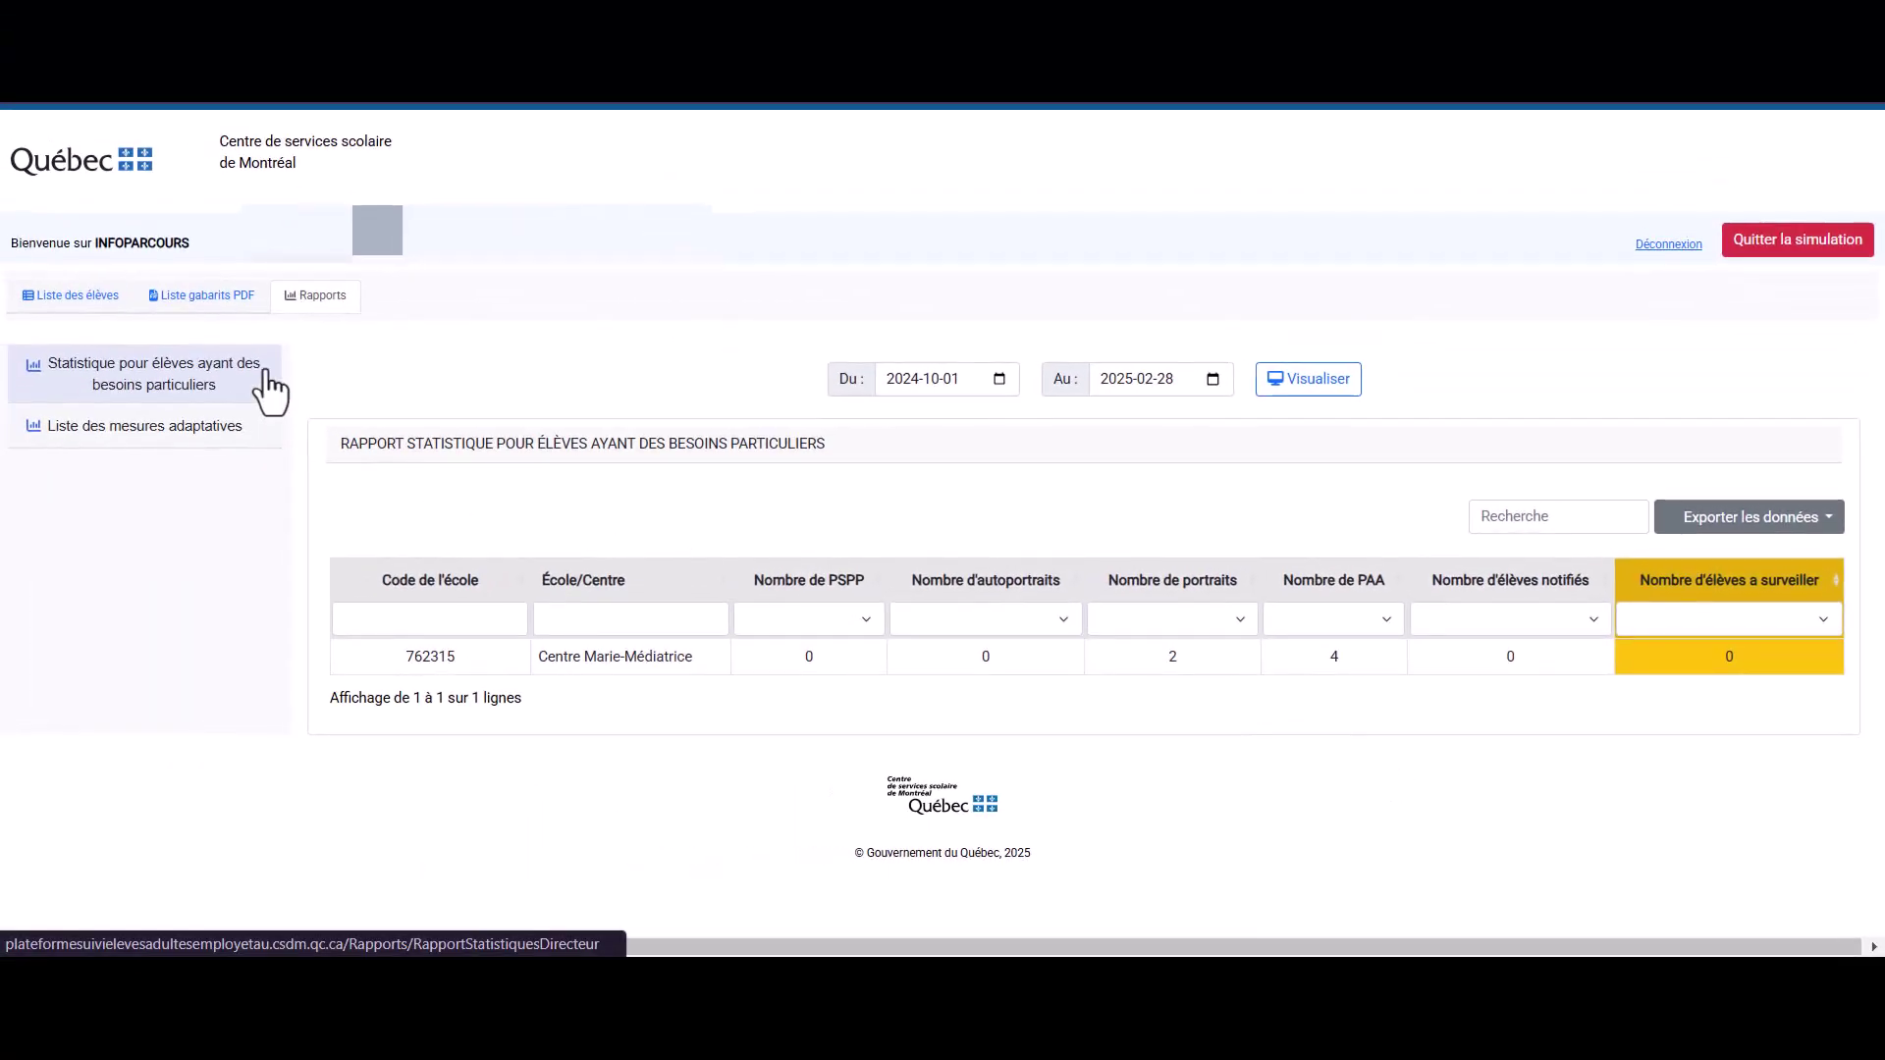
Generate the adaptive measures report (Liste des mesures adaptatives) for the school Centre Marie-Médiatrice (315)
click(131, 433)
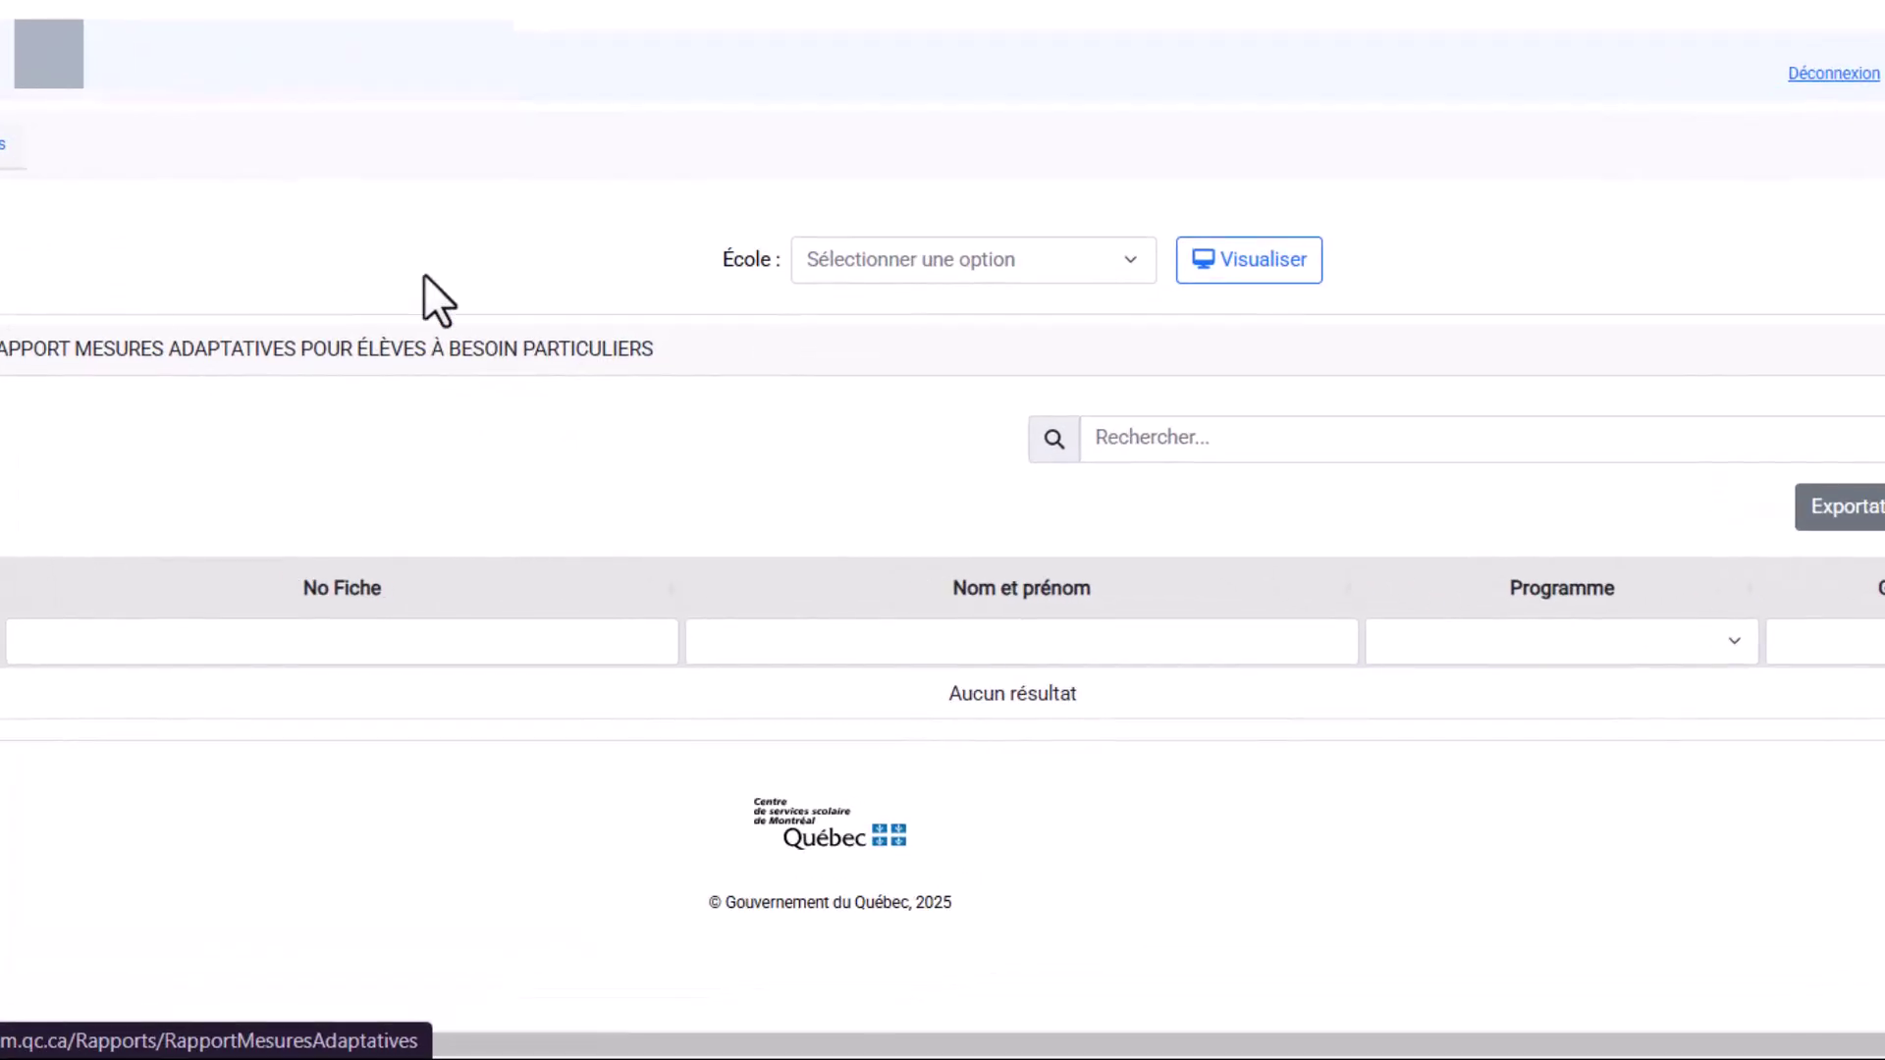
click(909, 280)
click(923, 378)
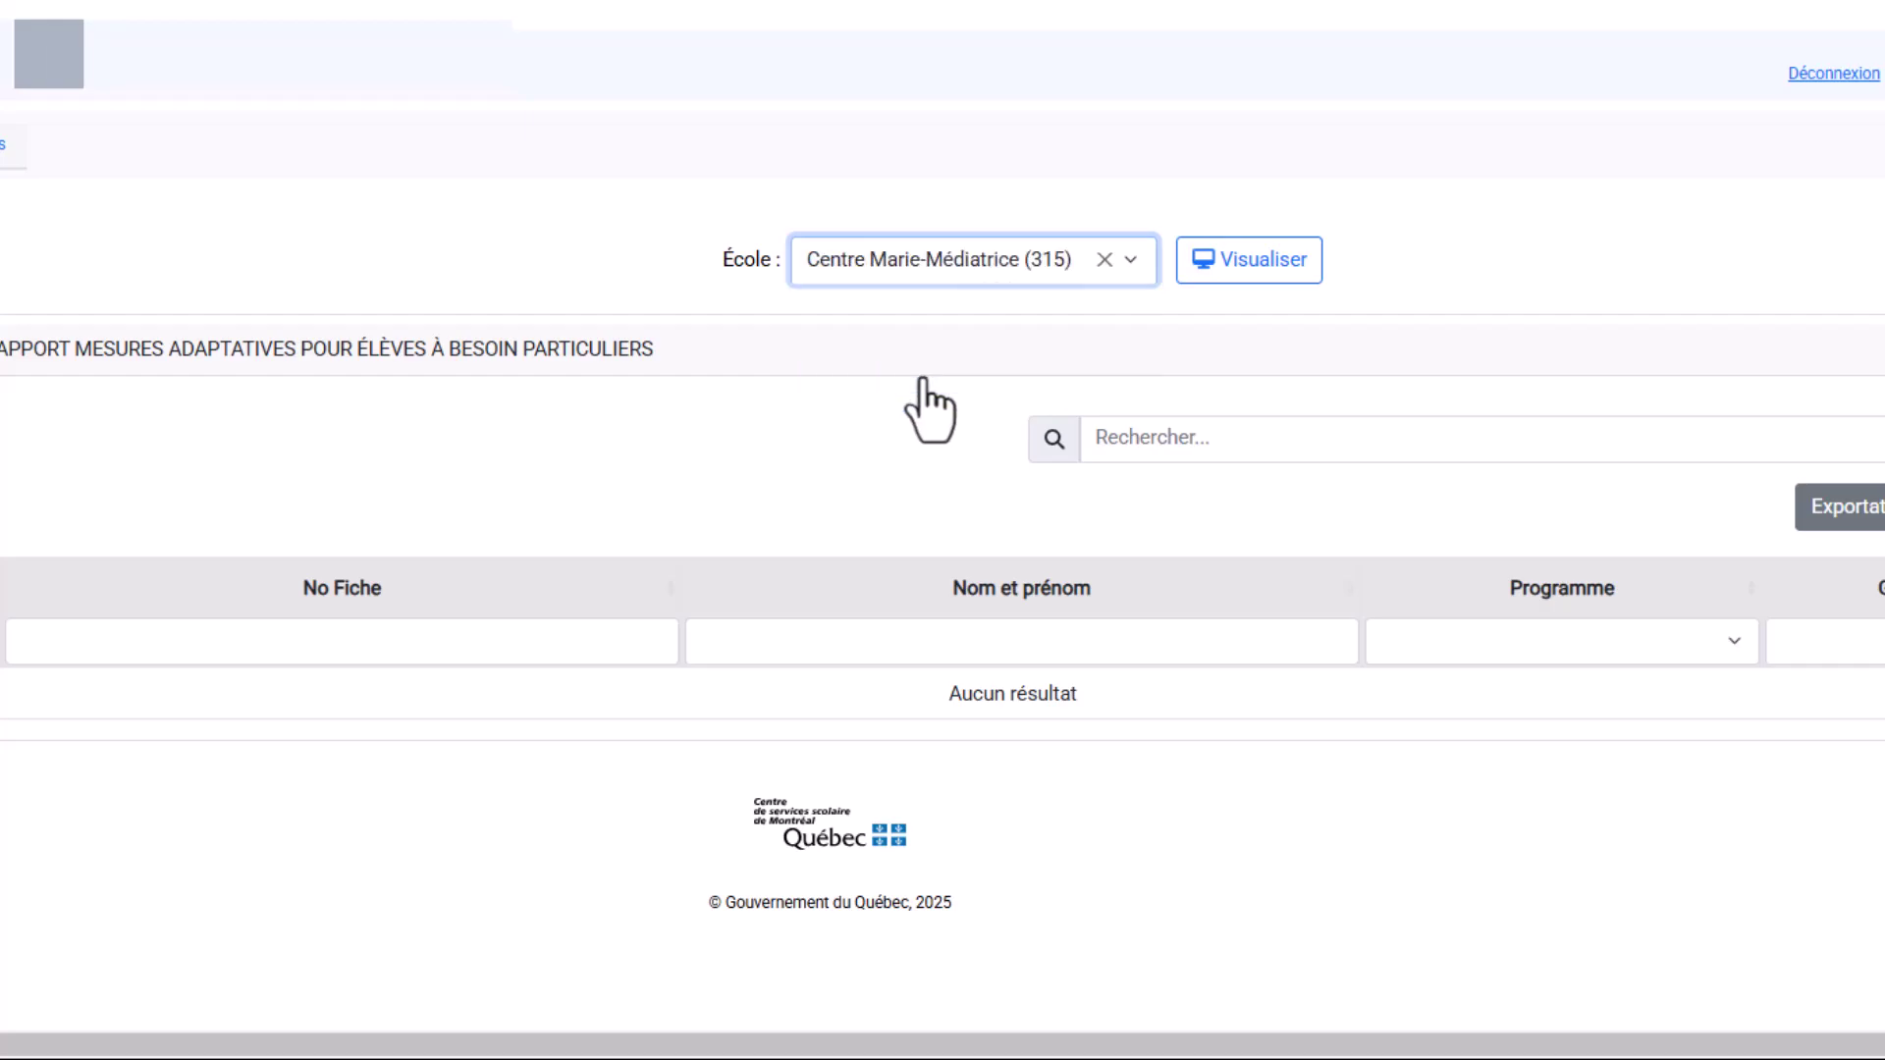
click(1249, 265)
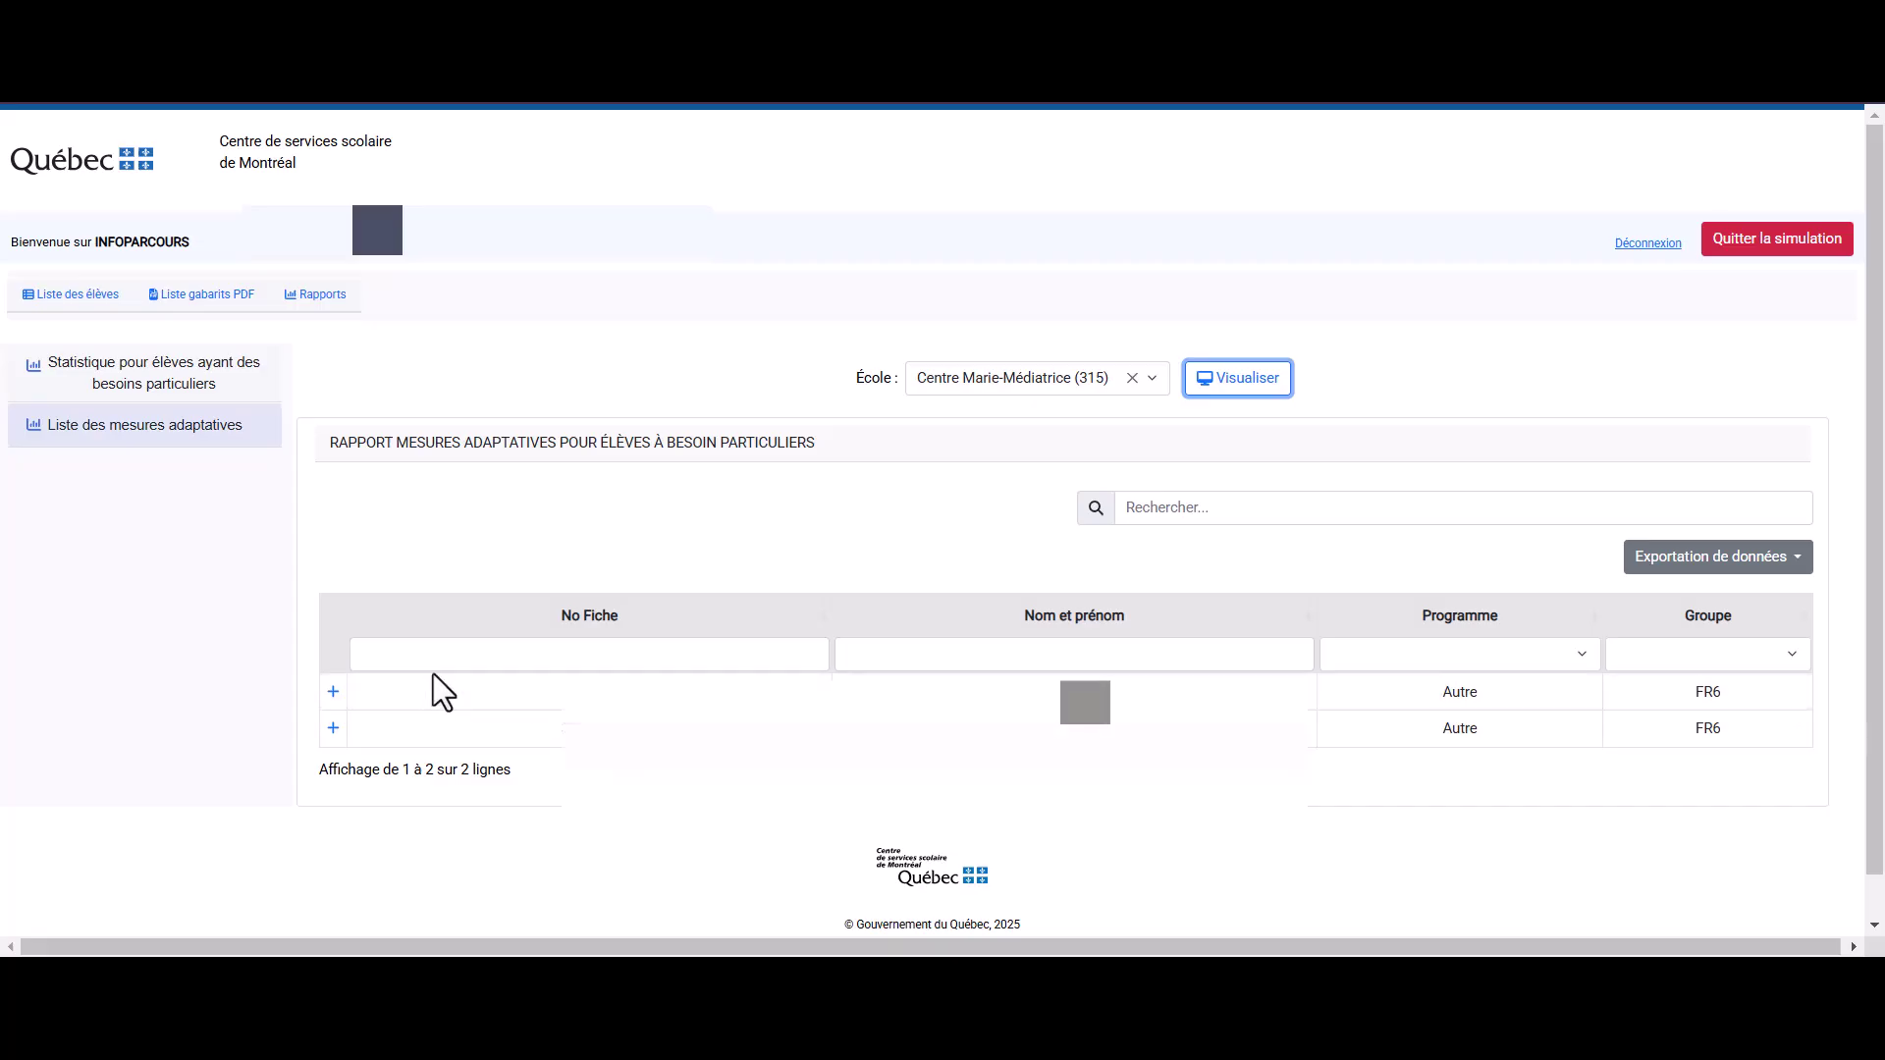
Expand and collapse the first student's adaptation measures in the report, and show the data export options
click(334, 694)
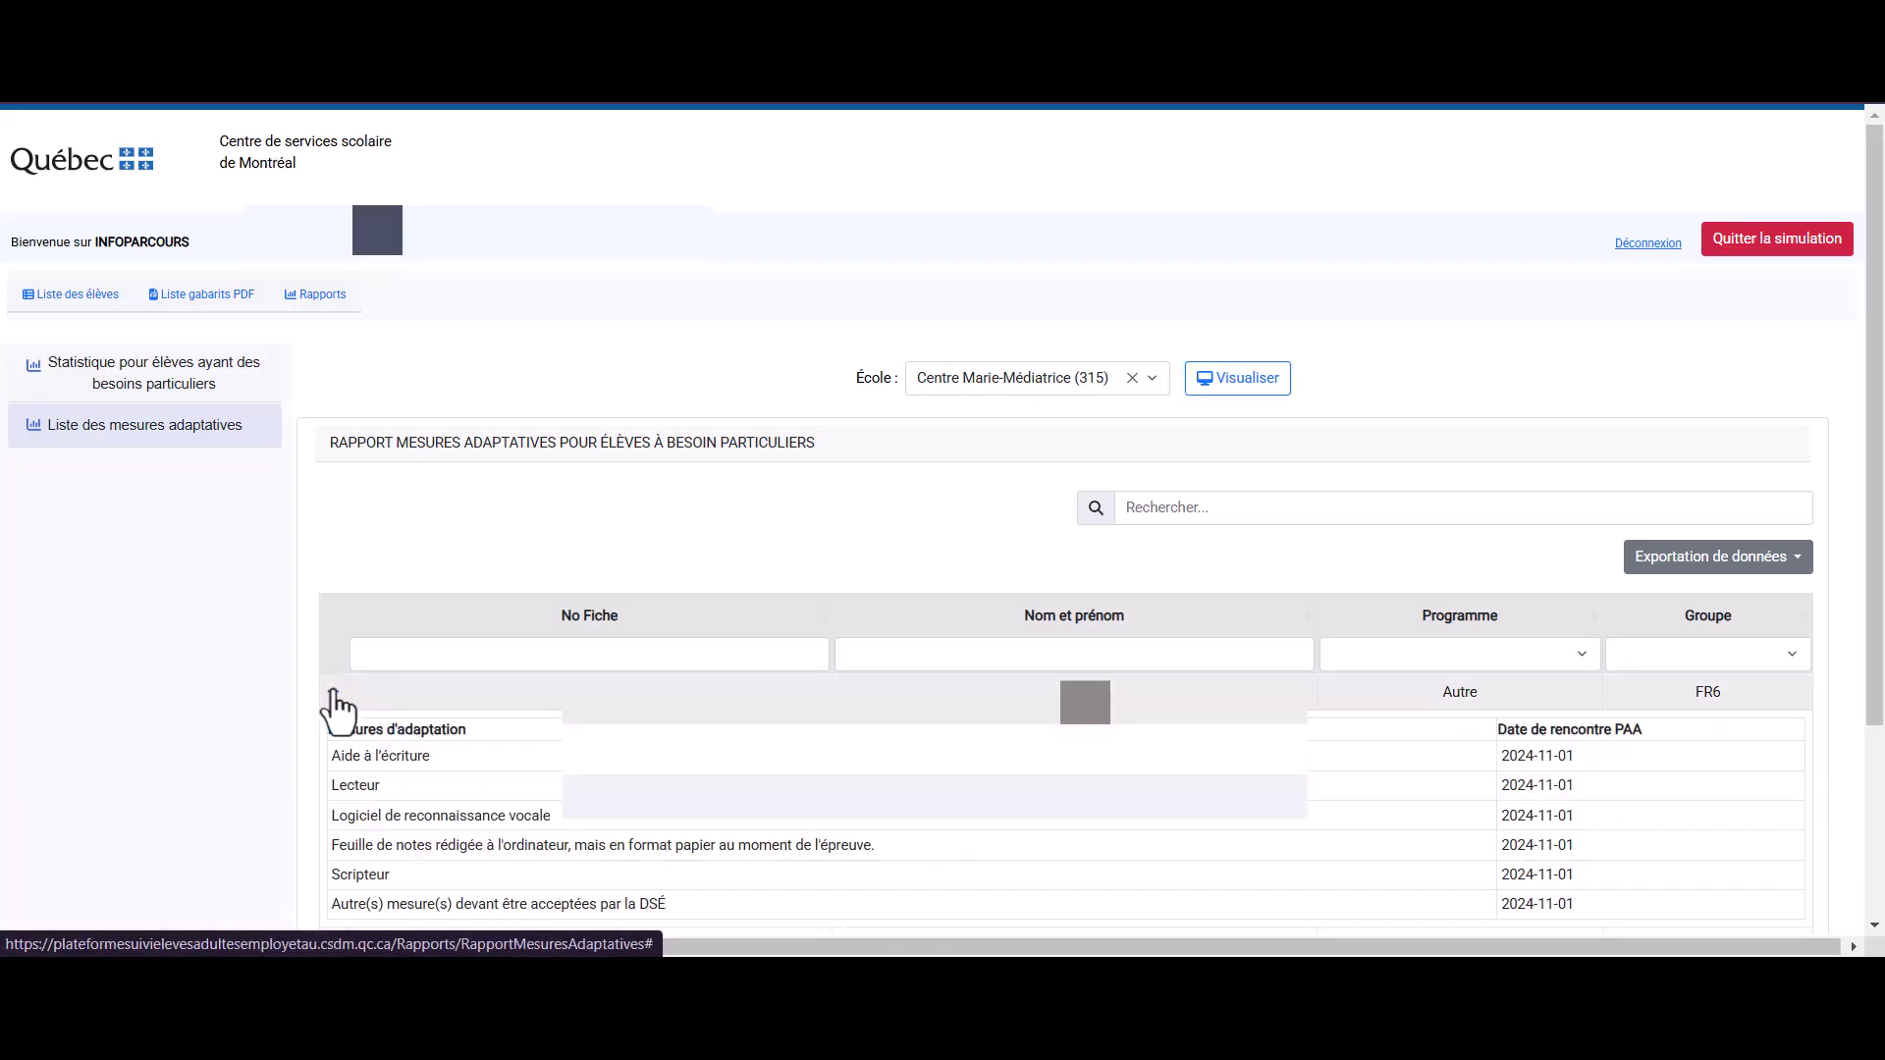
click(334, 693)
click(334, 697)
click(334, 697)
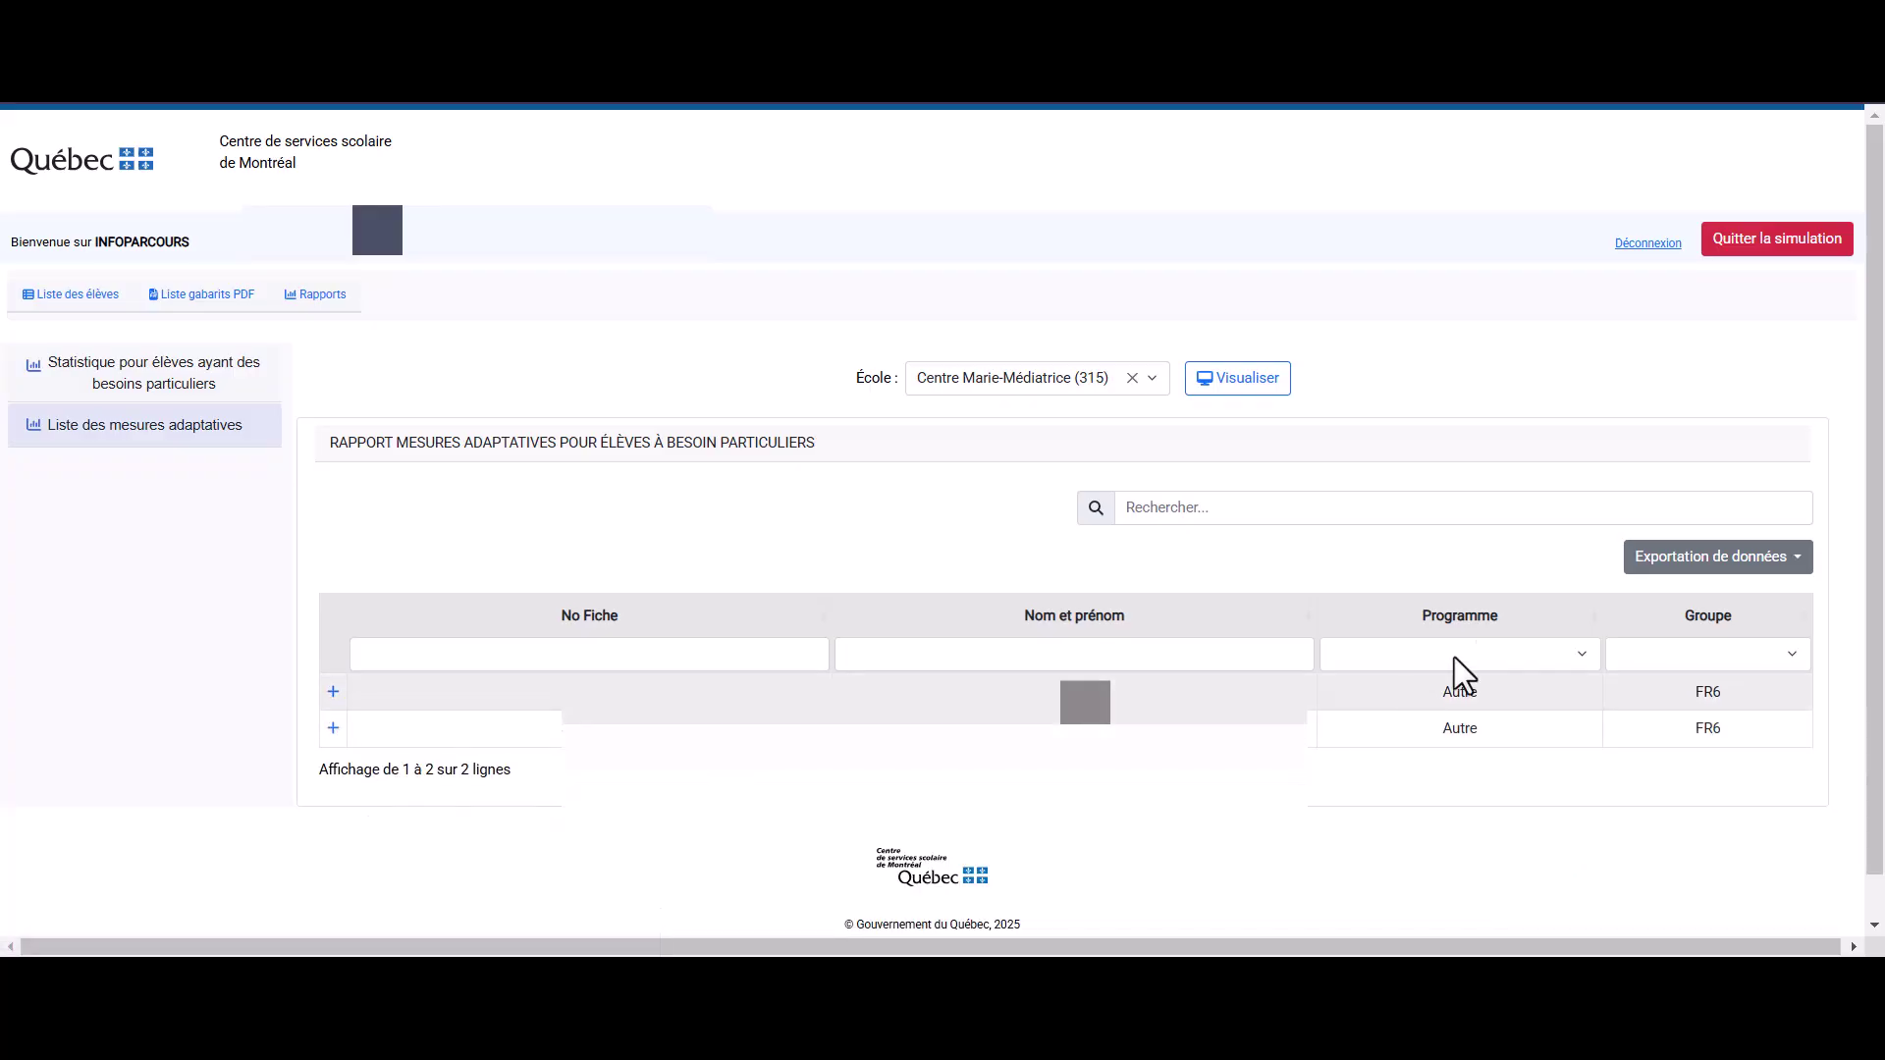
click(1691, 558)
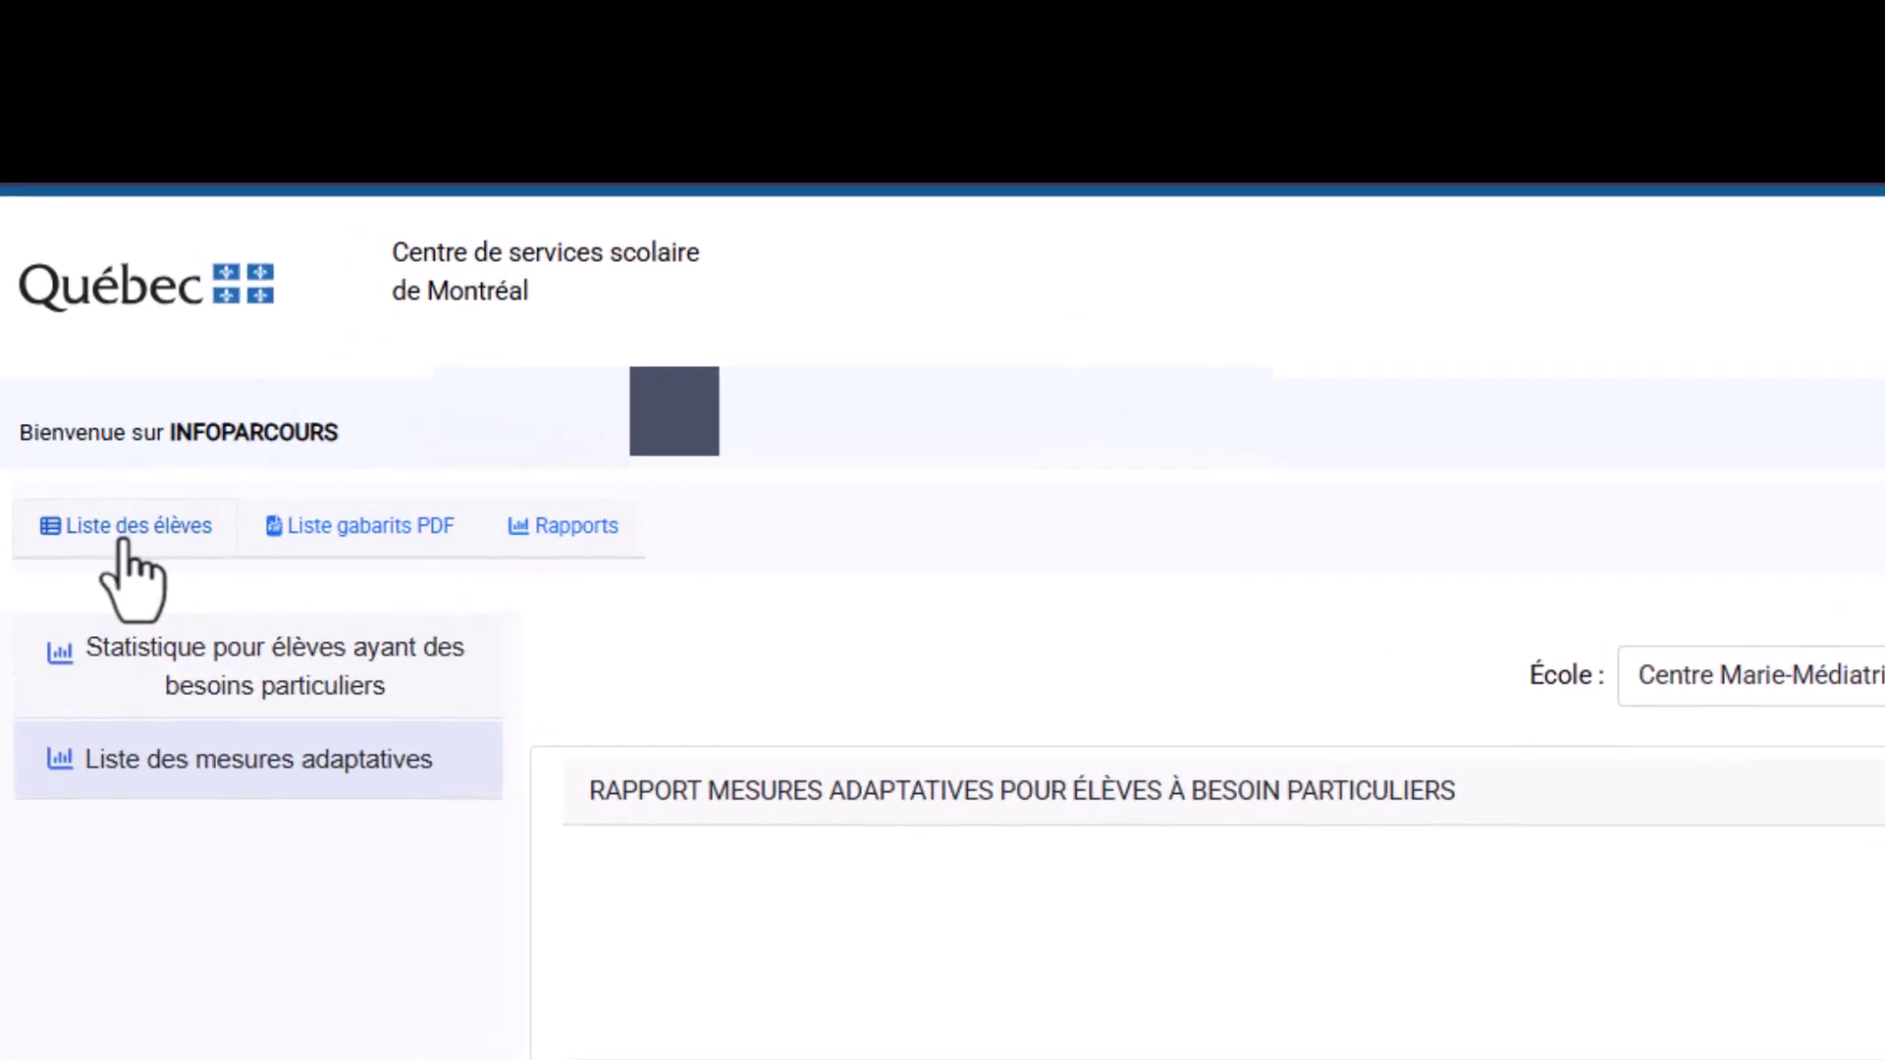
Open the student list, sort it by PAA in descending order, and filter the PAA column to Oui
click(126, 527)
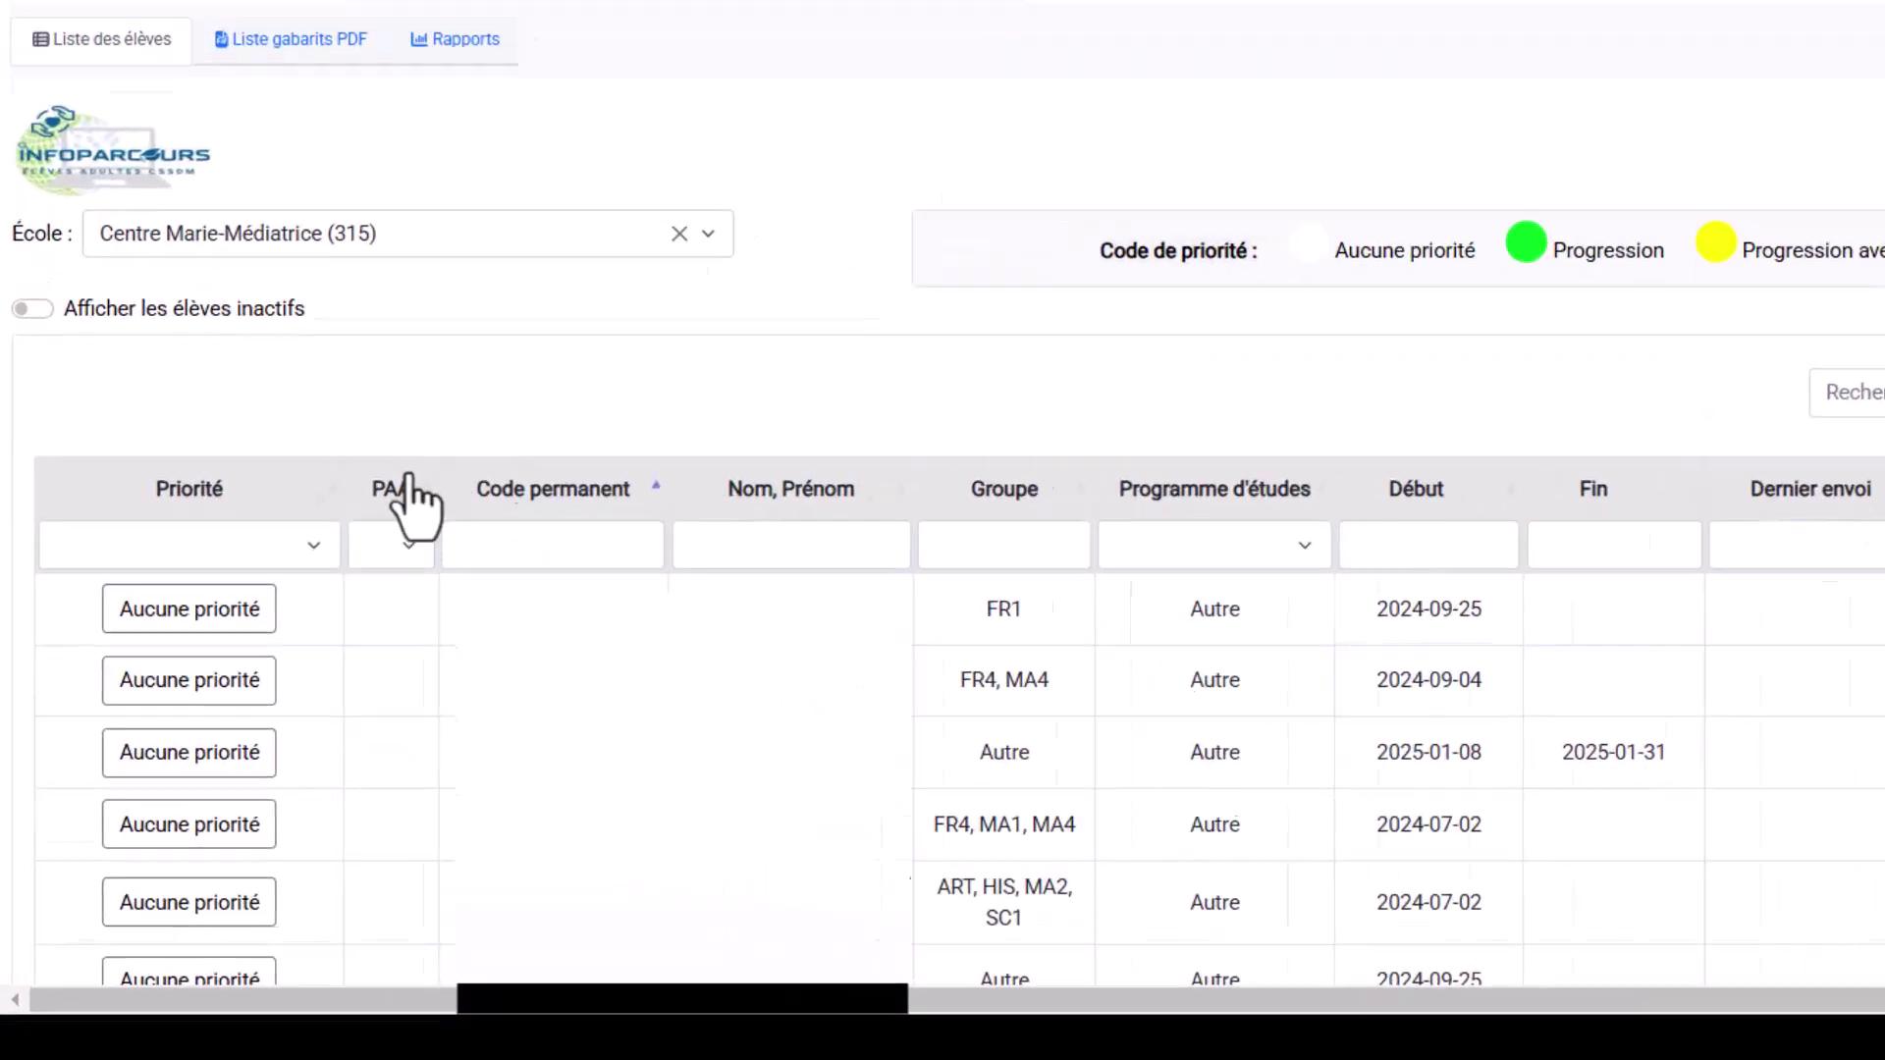
click(284, 586)
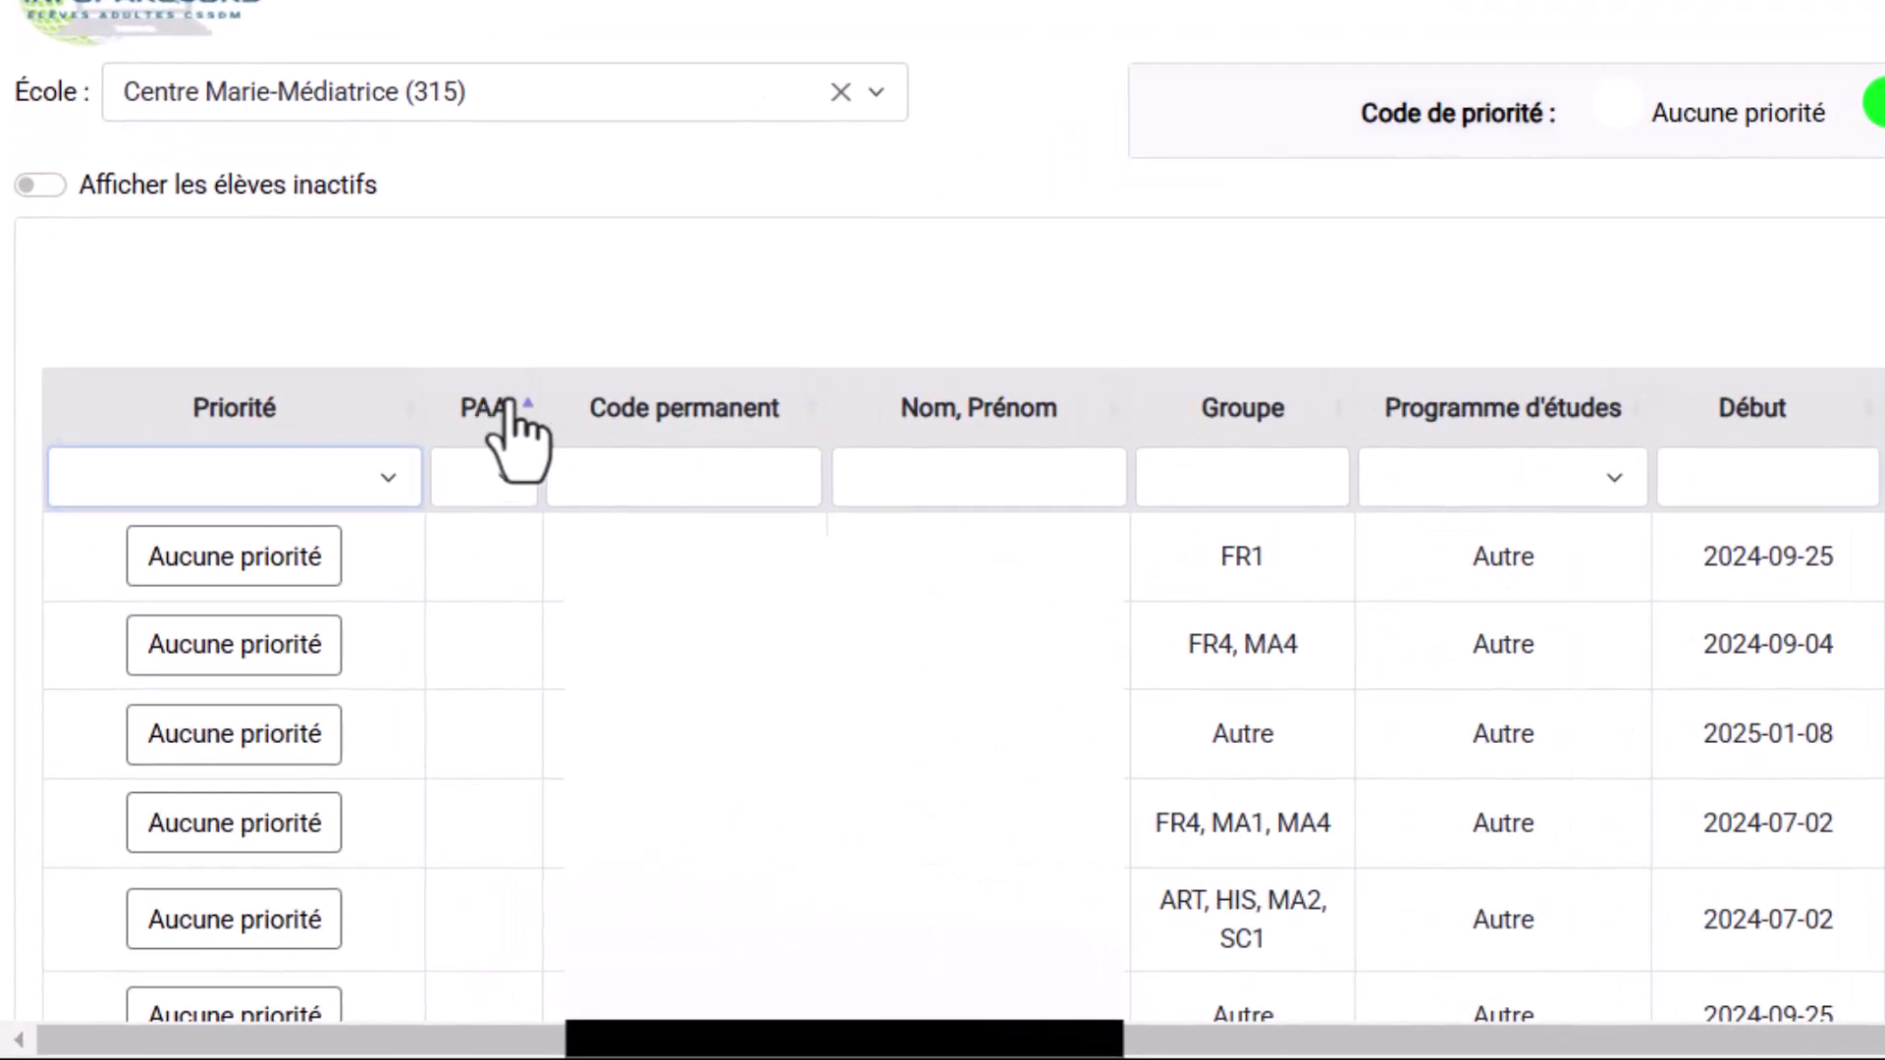
click(507, 403)
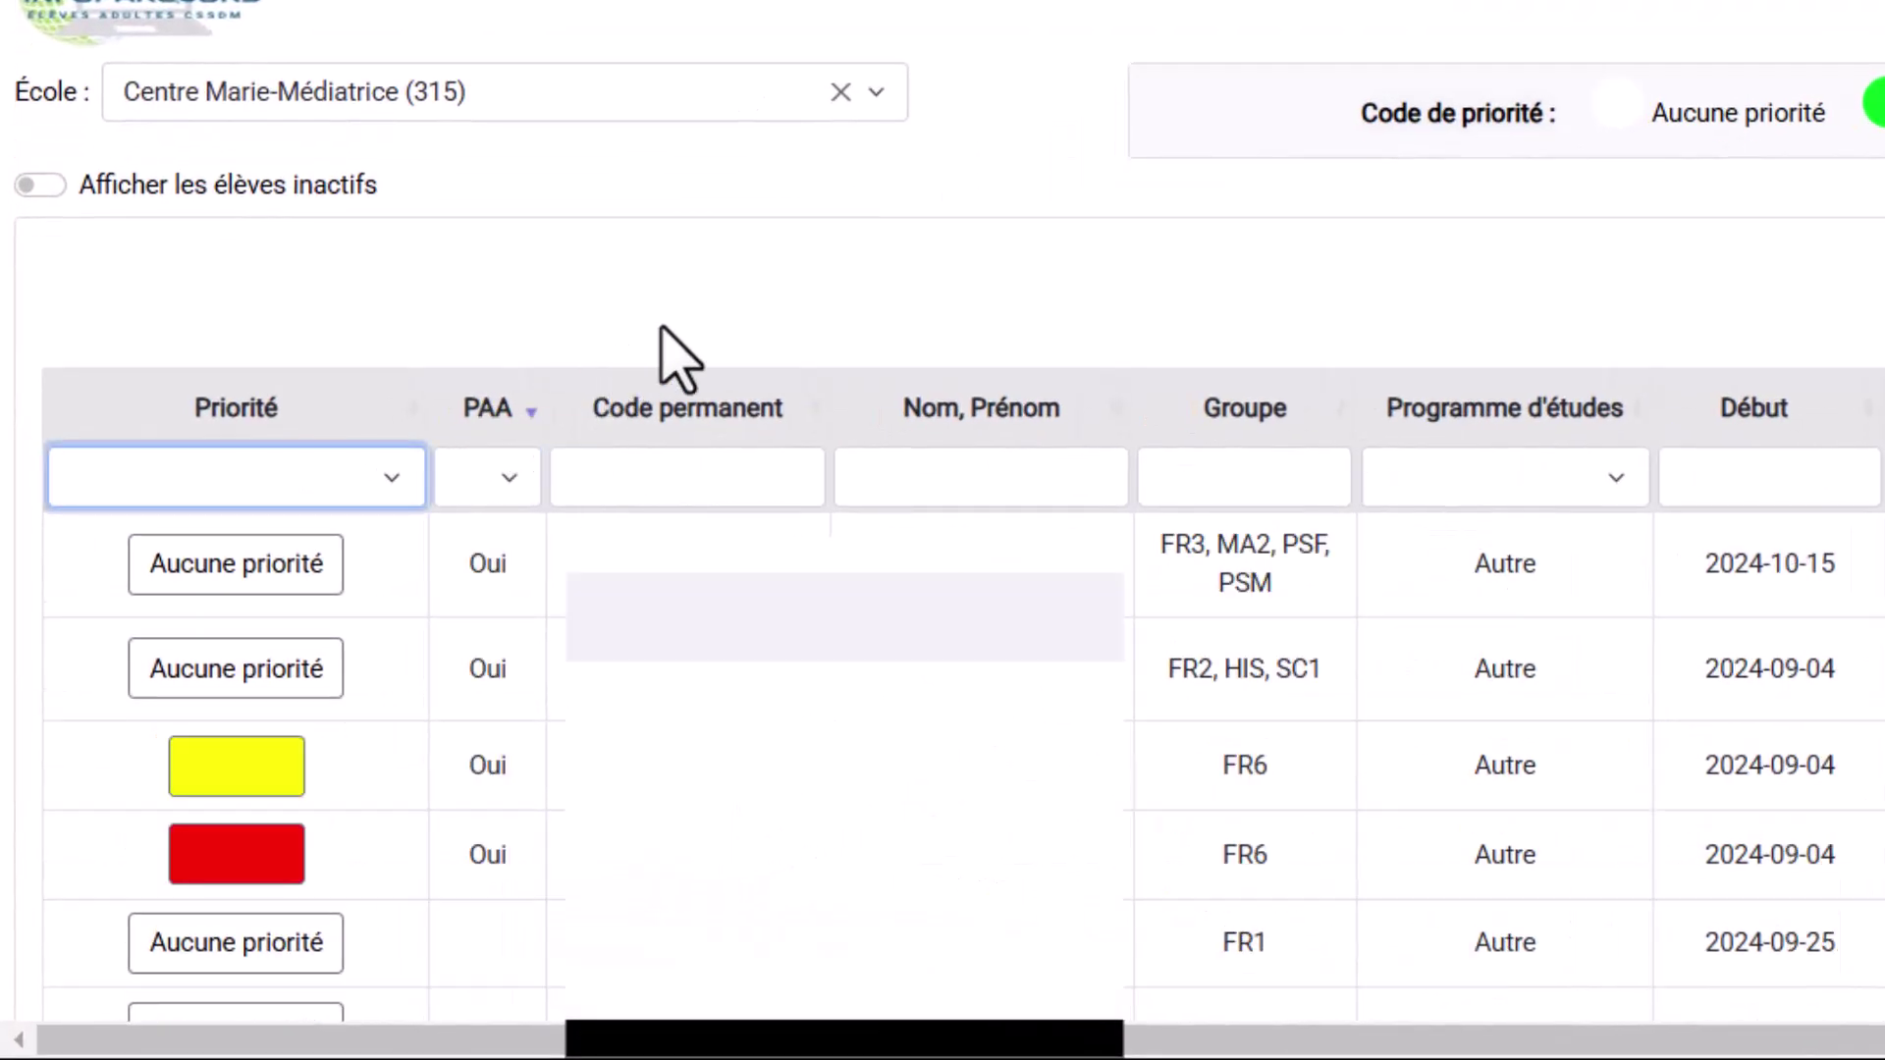
click(501, 472)
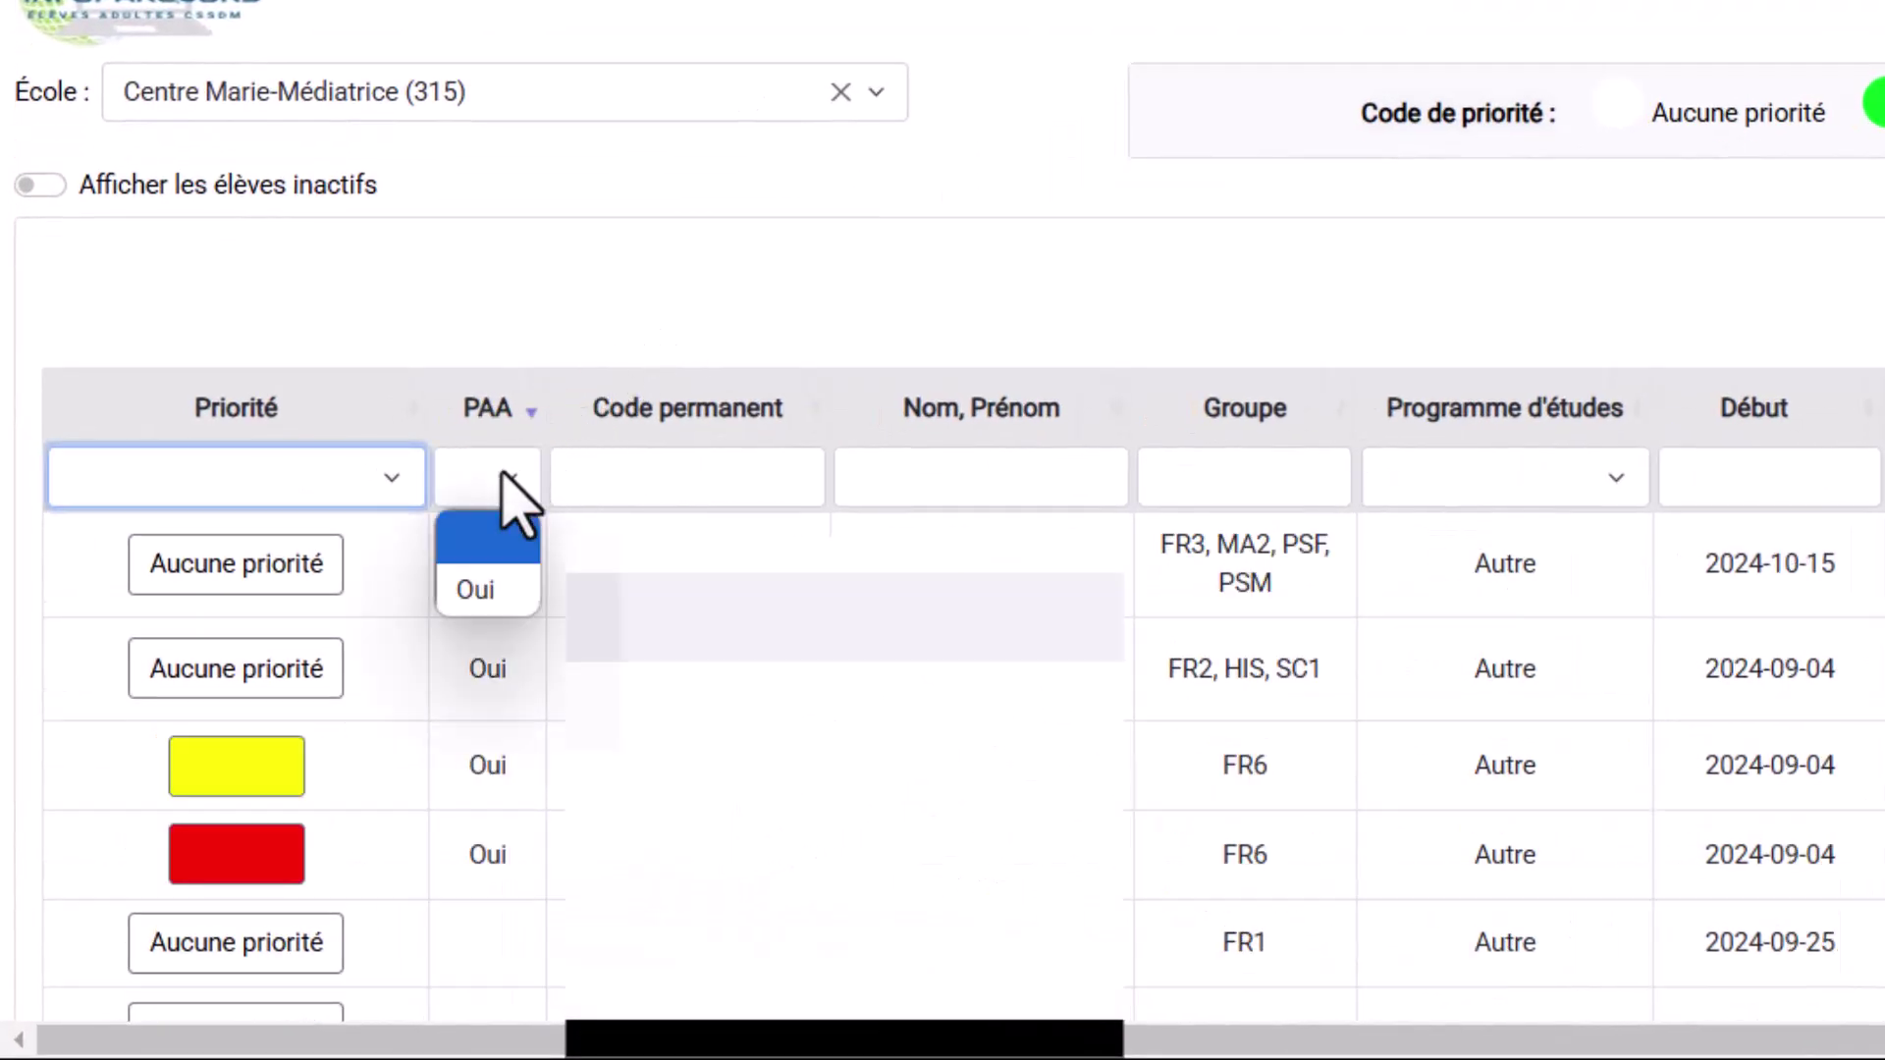
click(478, 589)
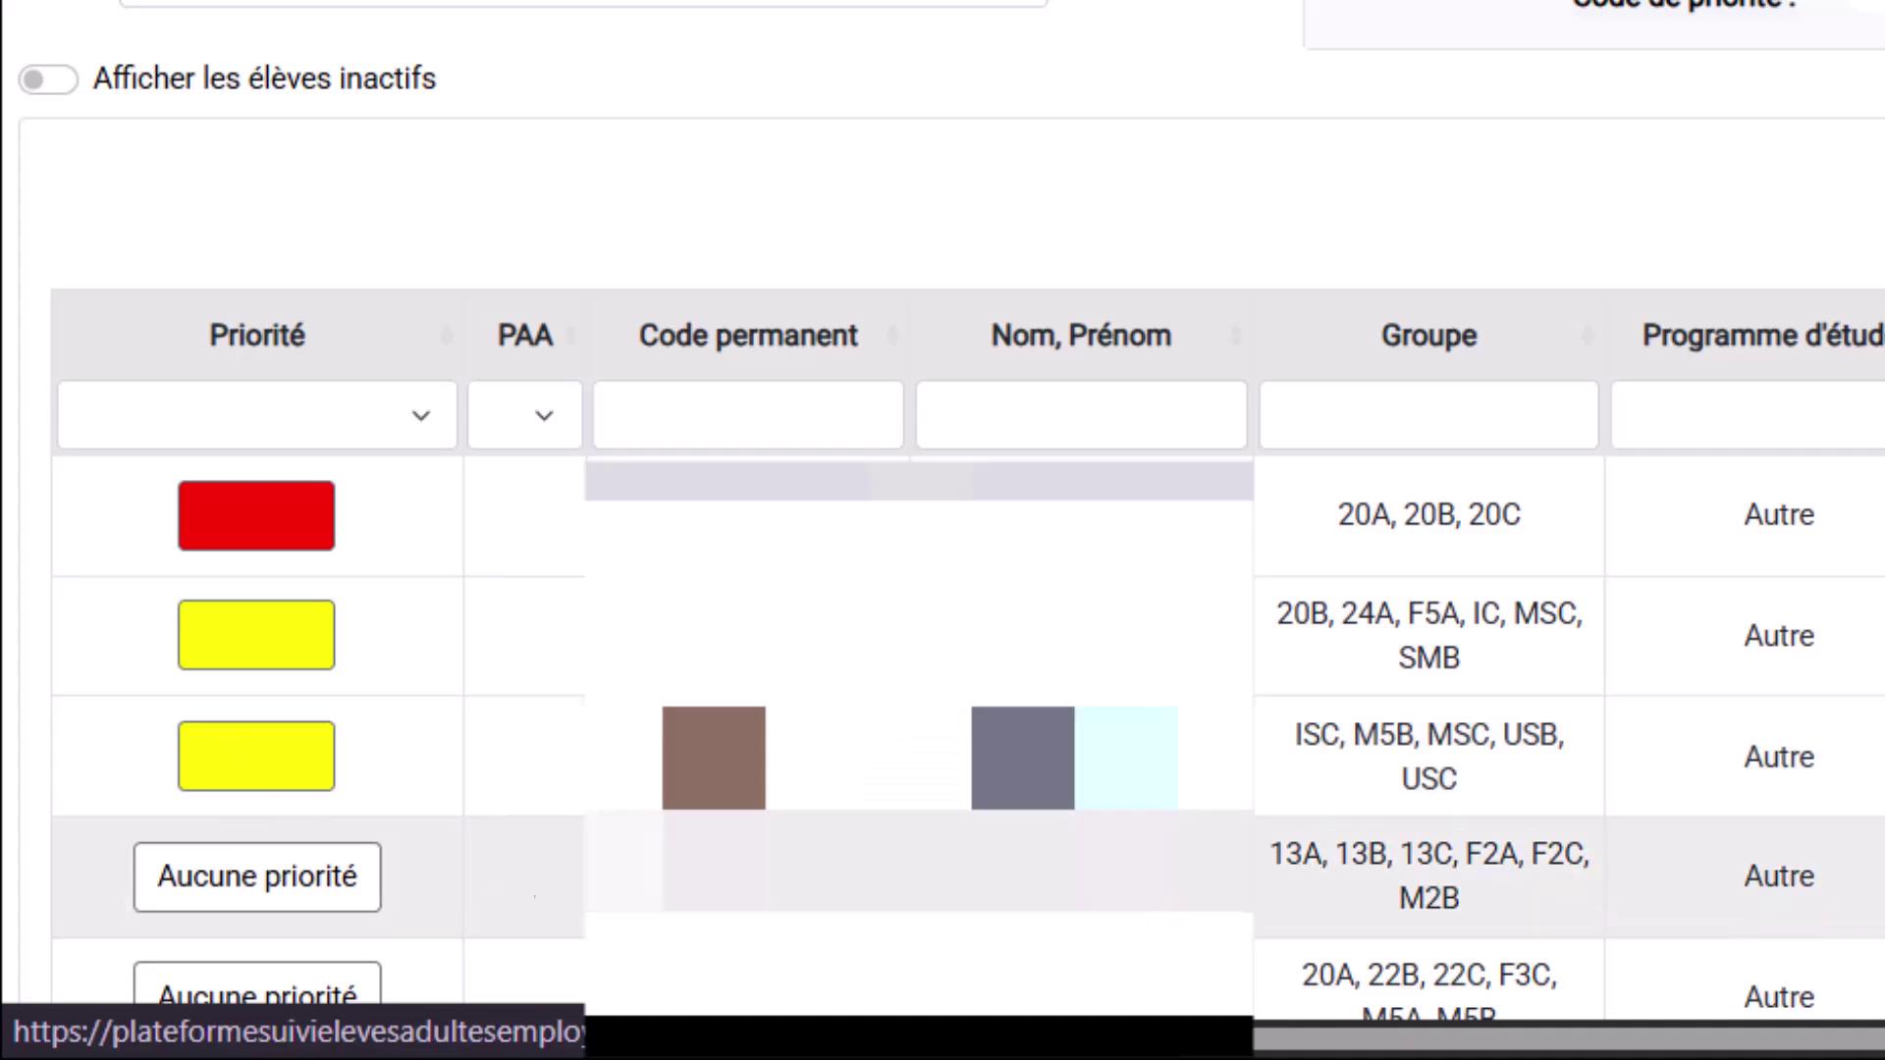
Set the priority of the student in groups 13A, 13B, 13C, F2A, F2C and M2B to "Progression insuffisante : analyse concertée requise"
click(297, 888)
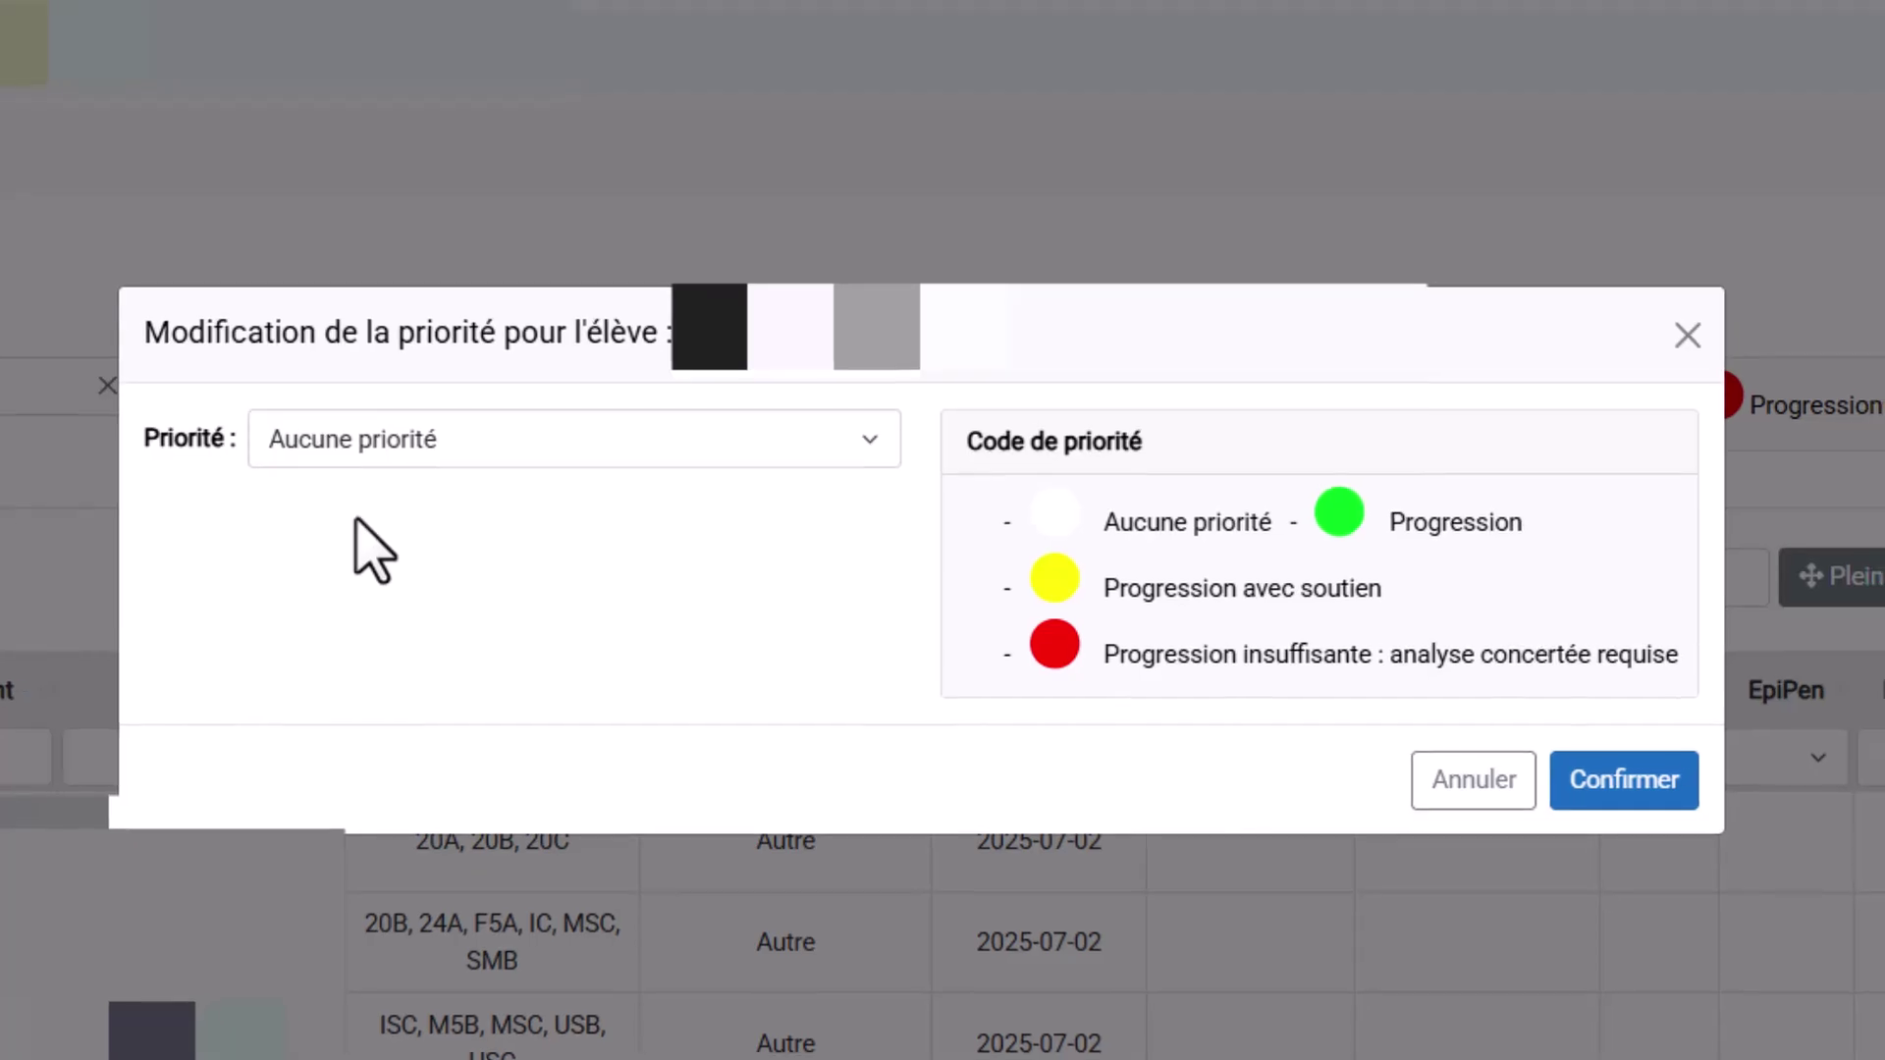
click(378, 440)
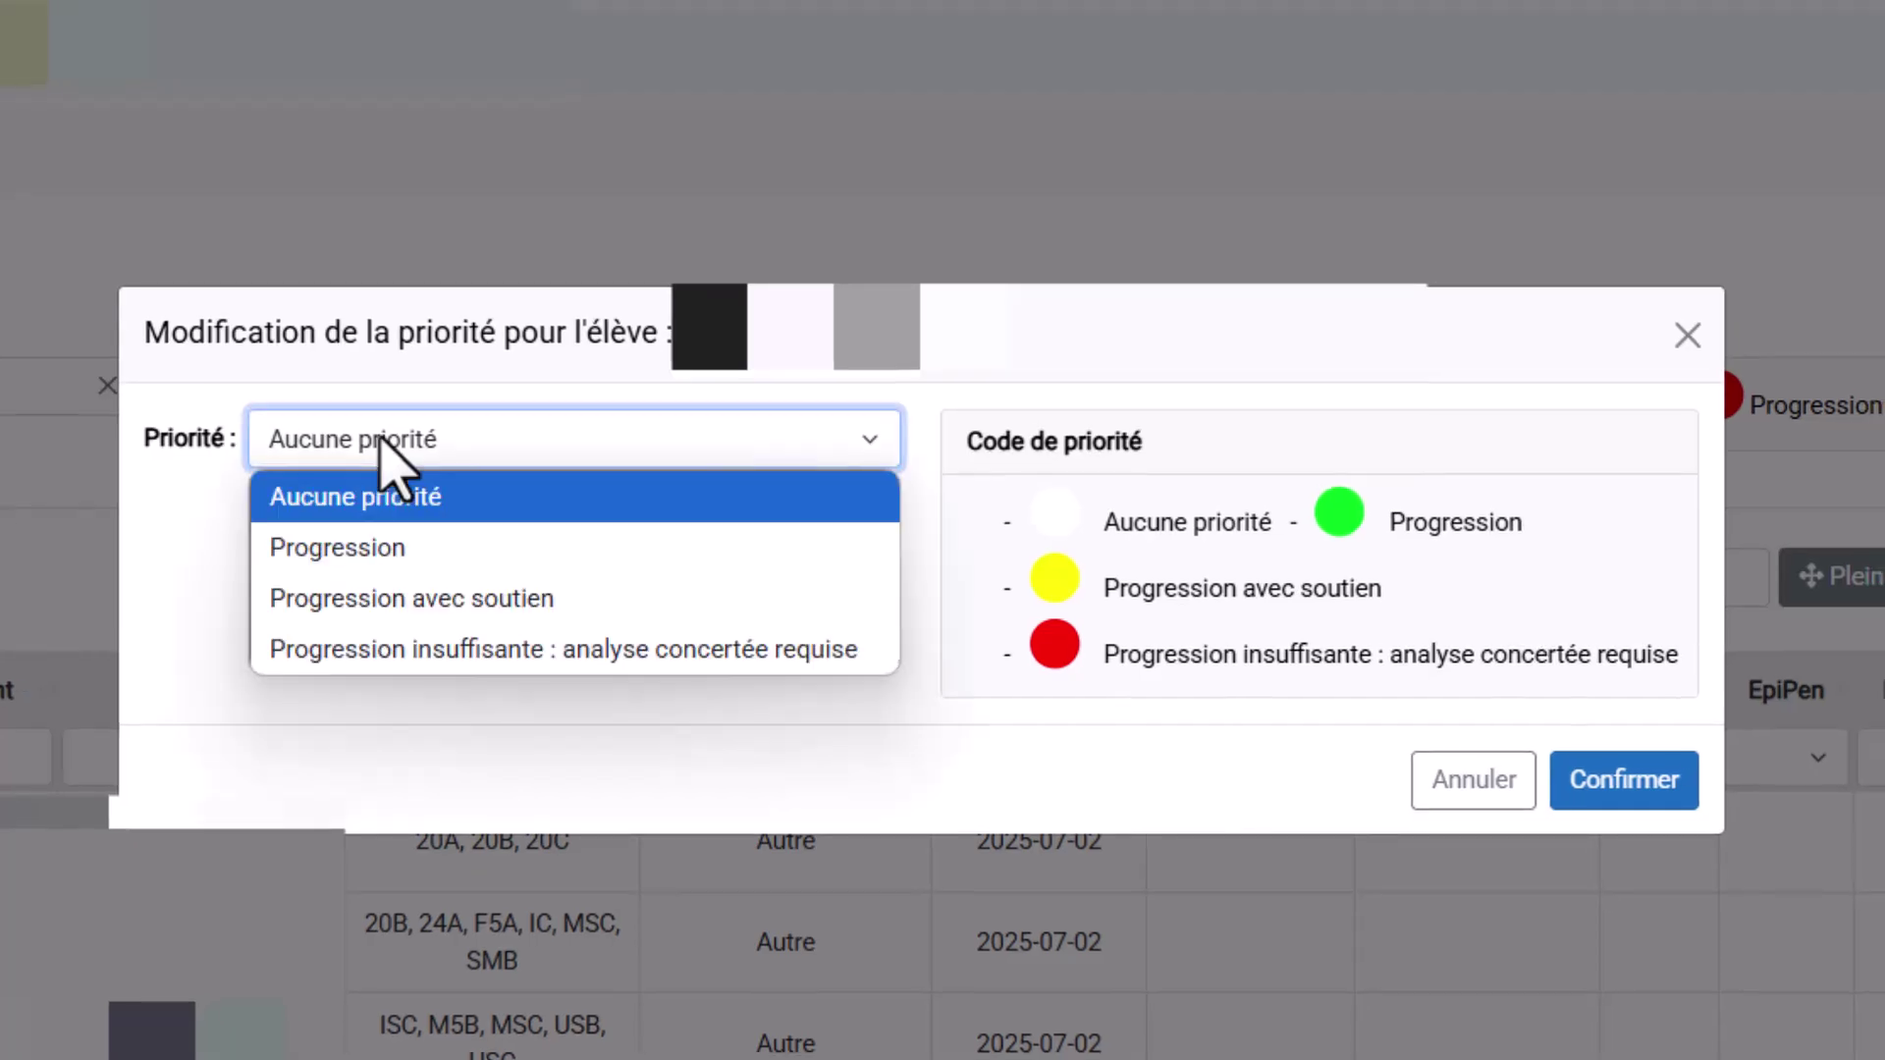
click(412, 650)
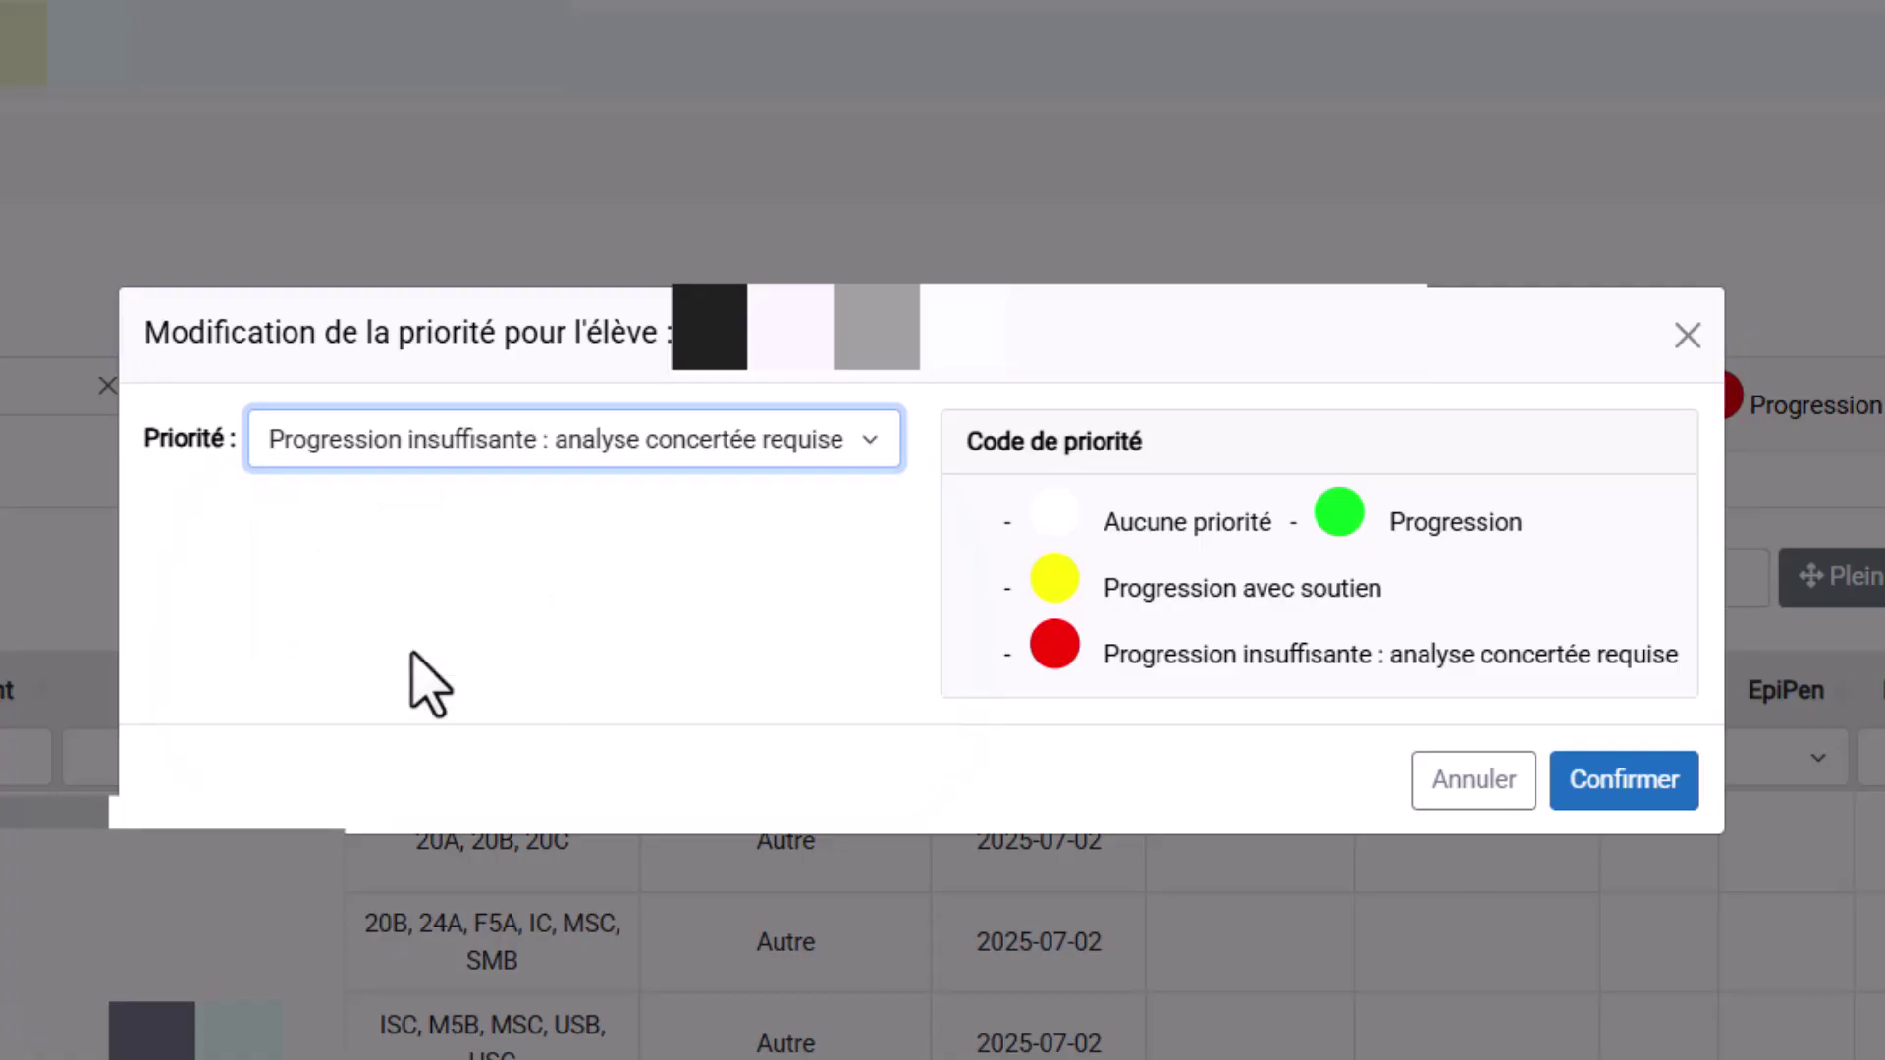
click(1622, 798)
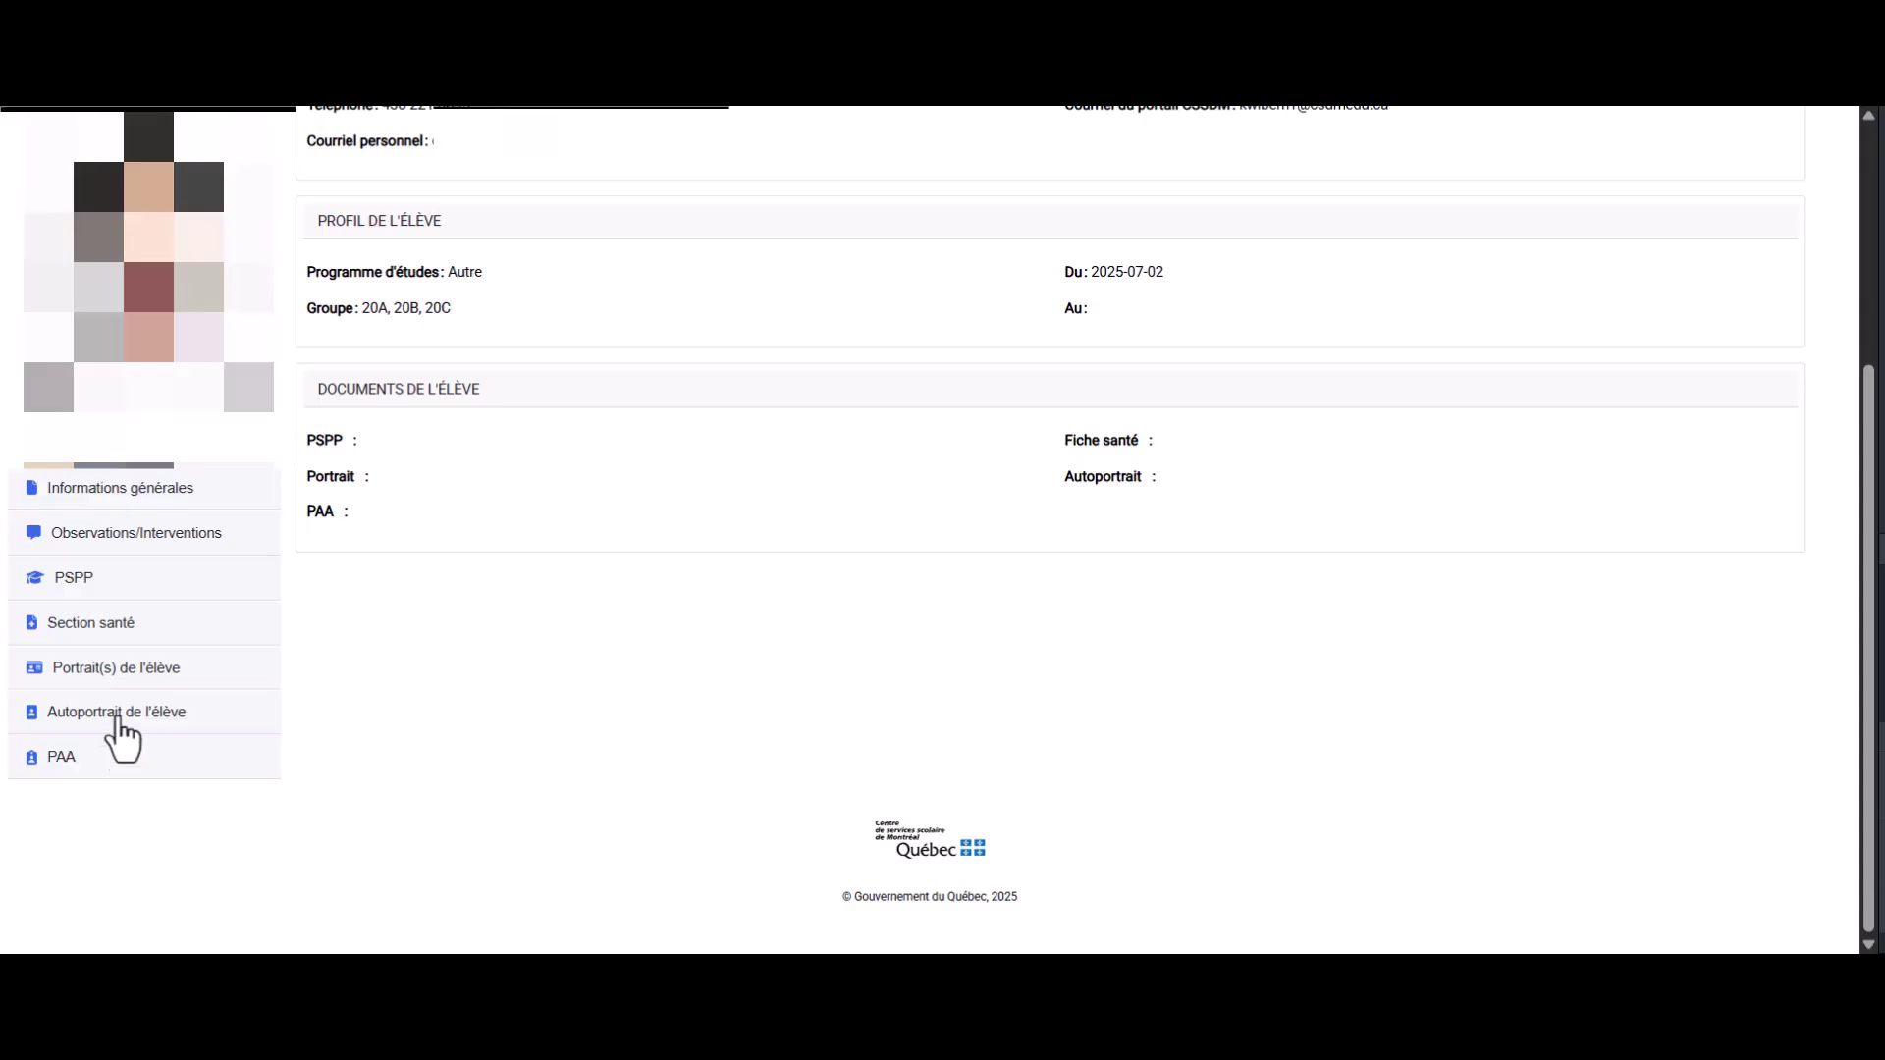
Open the student's PSPP form and go to its "Accès à l'information et communication" section
click(110, 581)
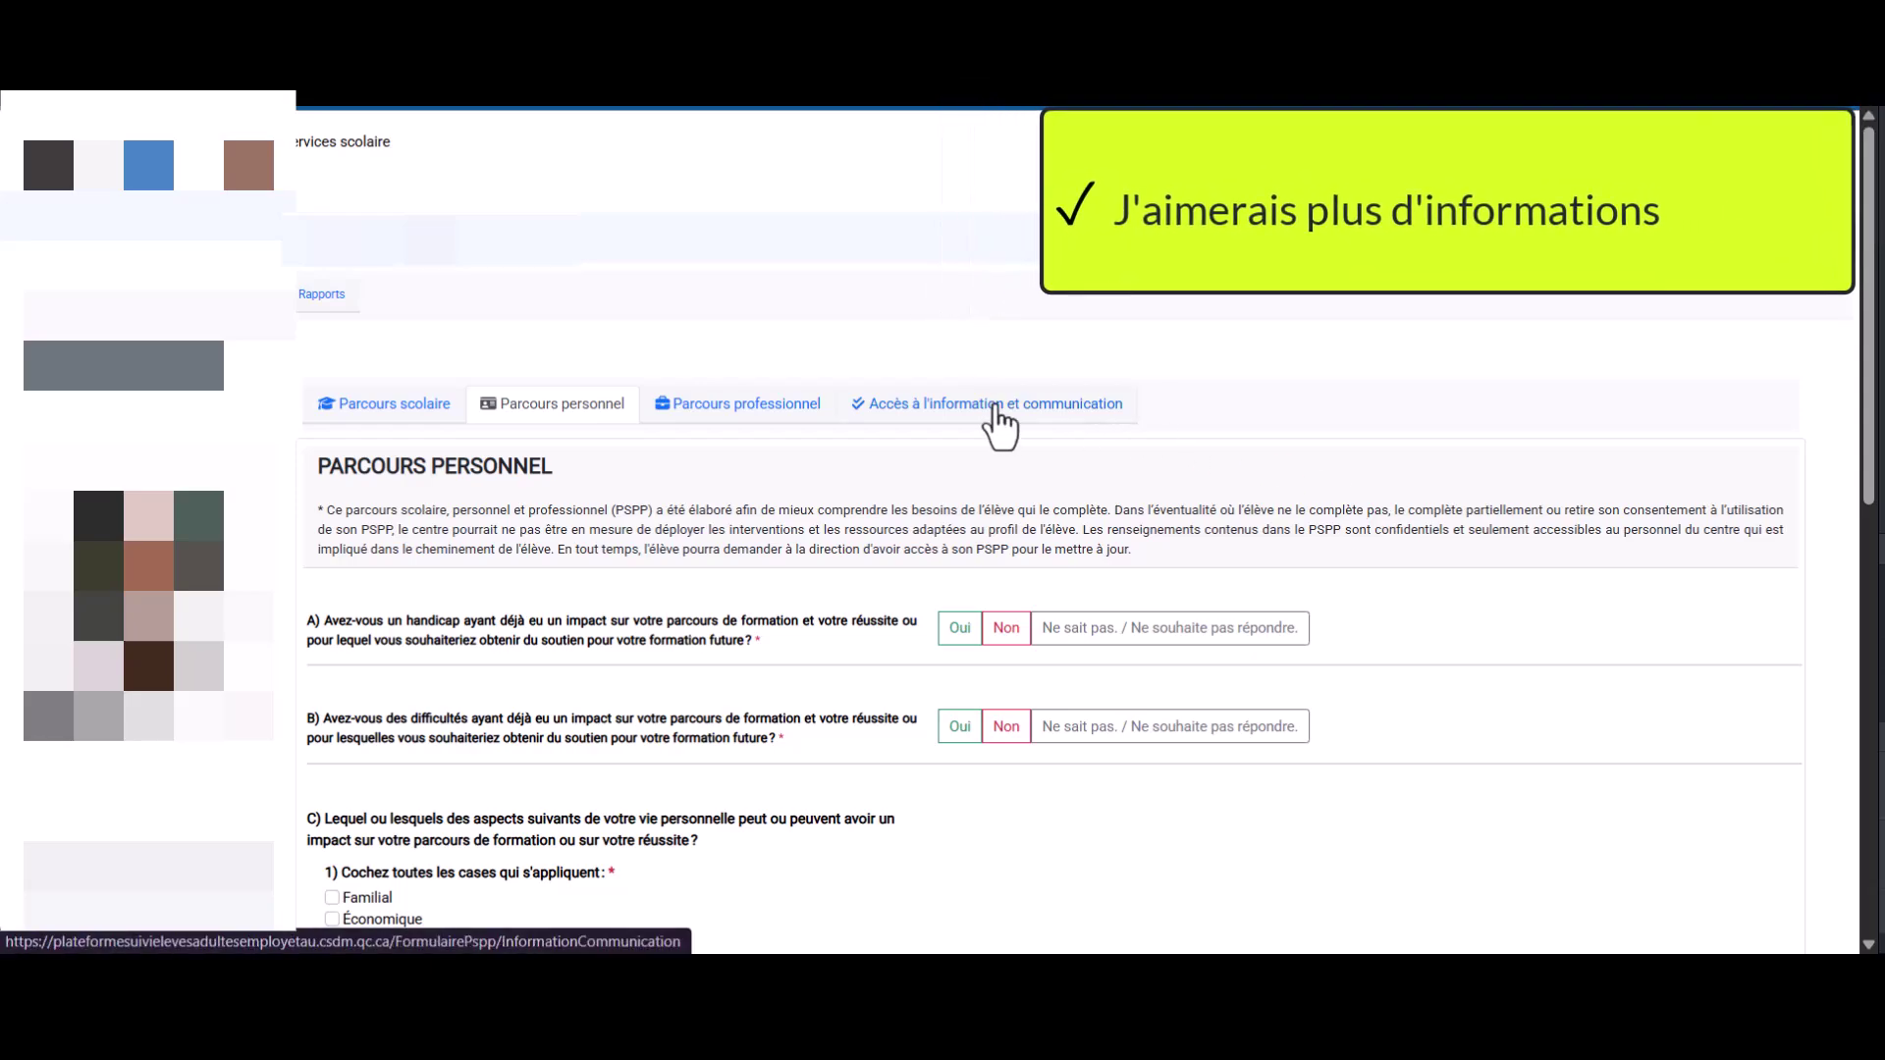
click(996, 416)
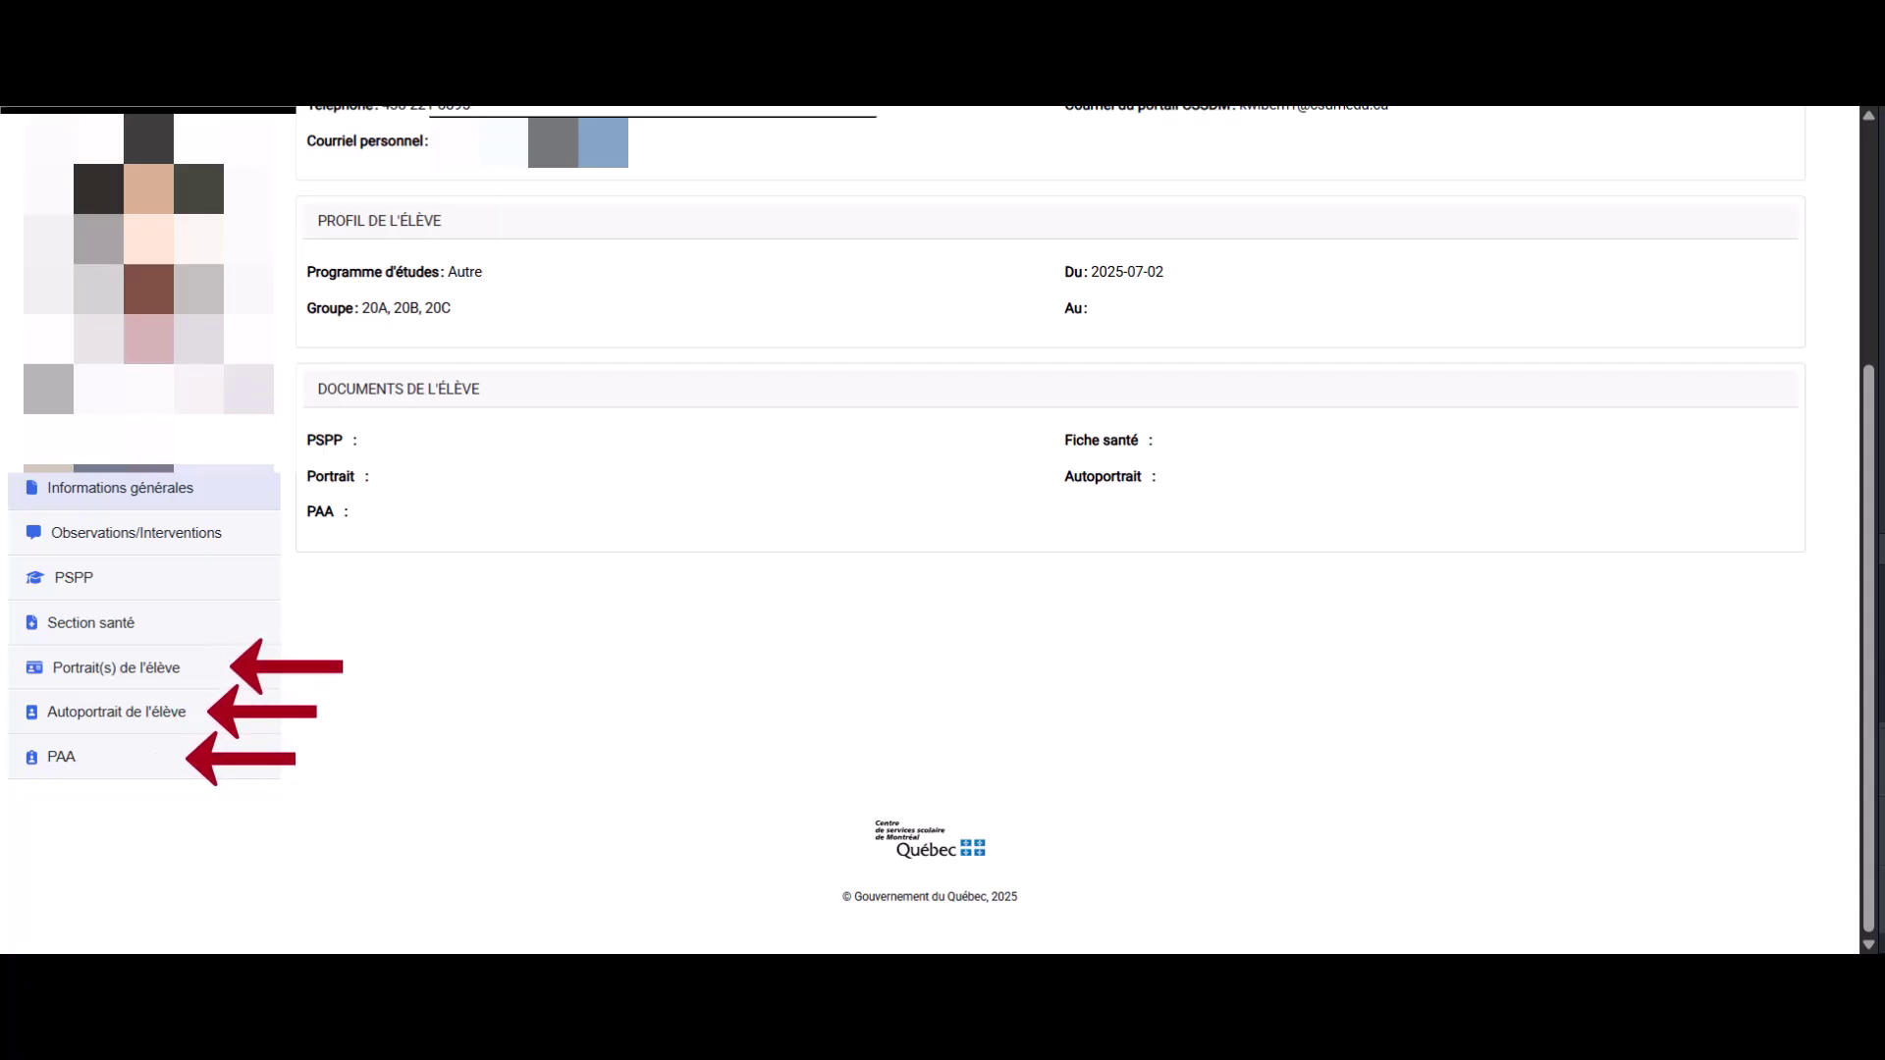
Examine the document upload forms in the student's PAA, Autoportrait and Portrait(s) sections
click(136, 766)
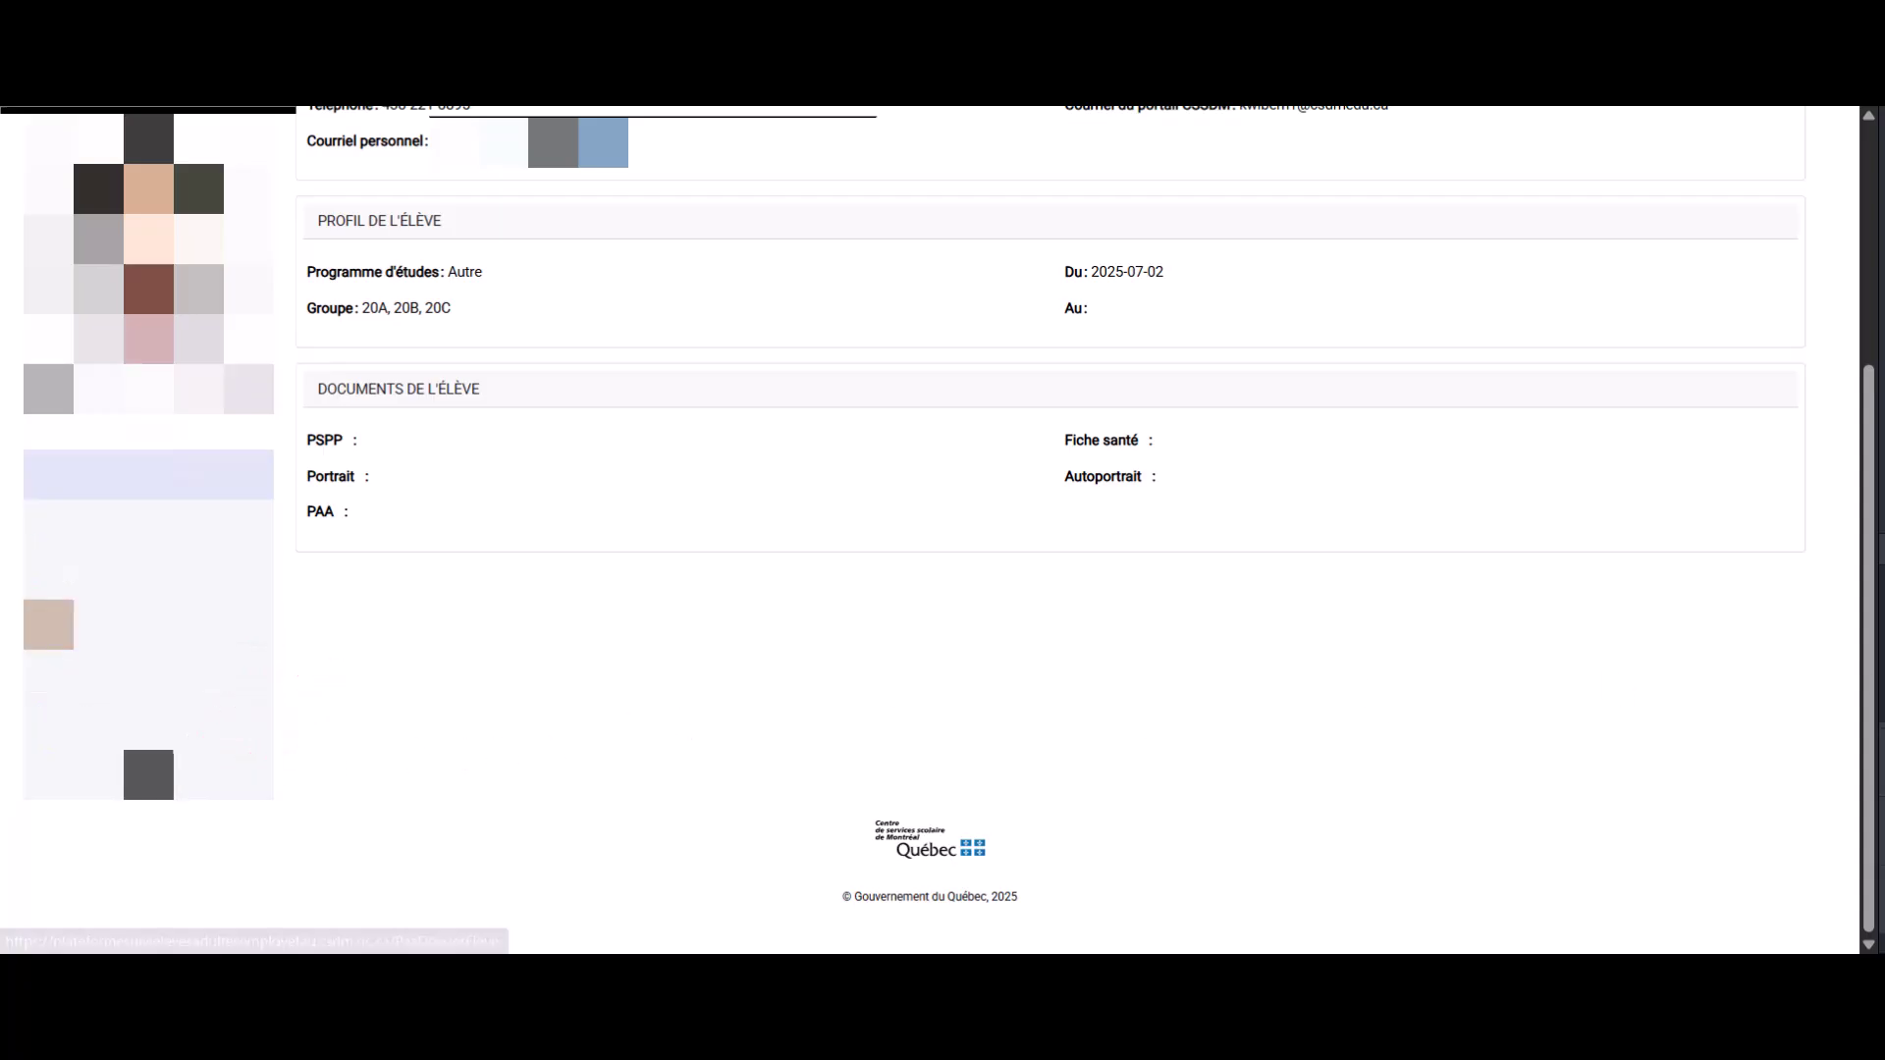
click(429, 613)
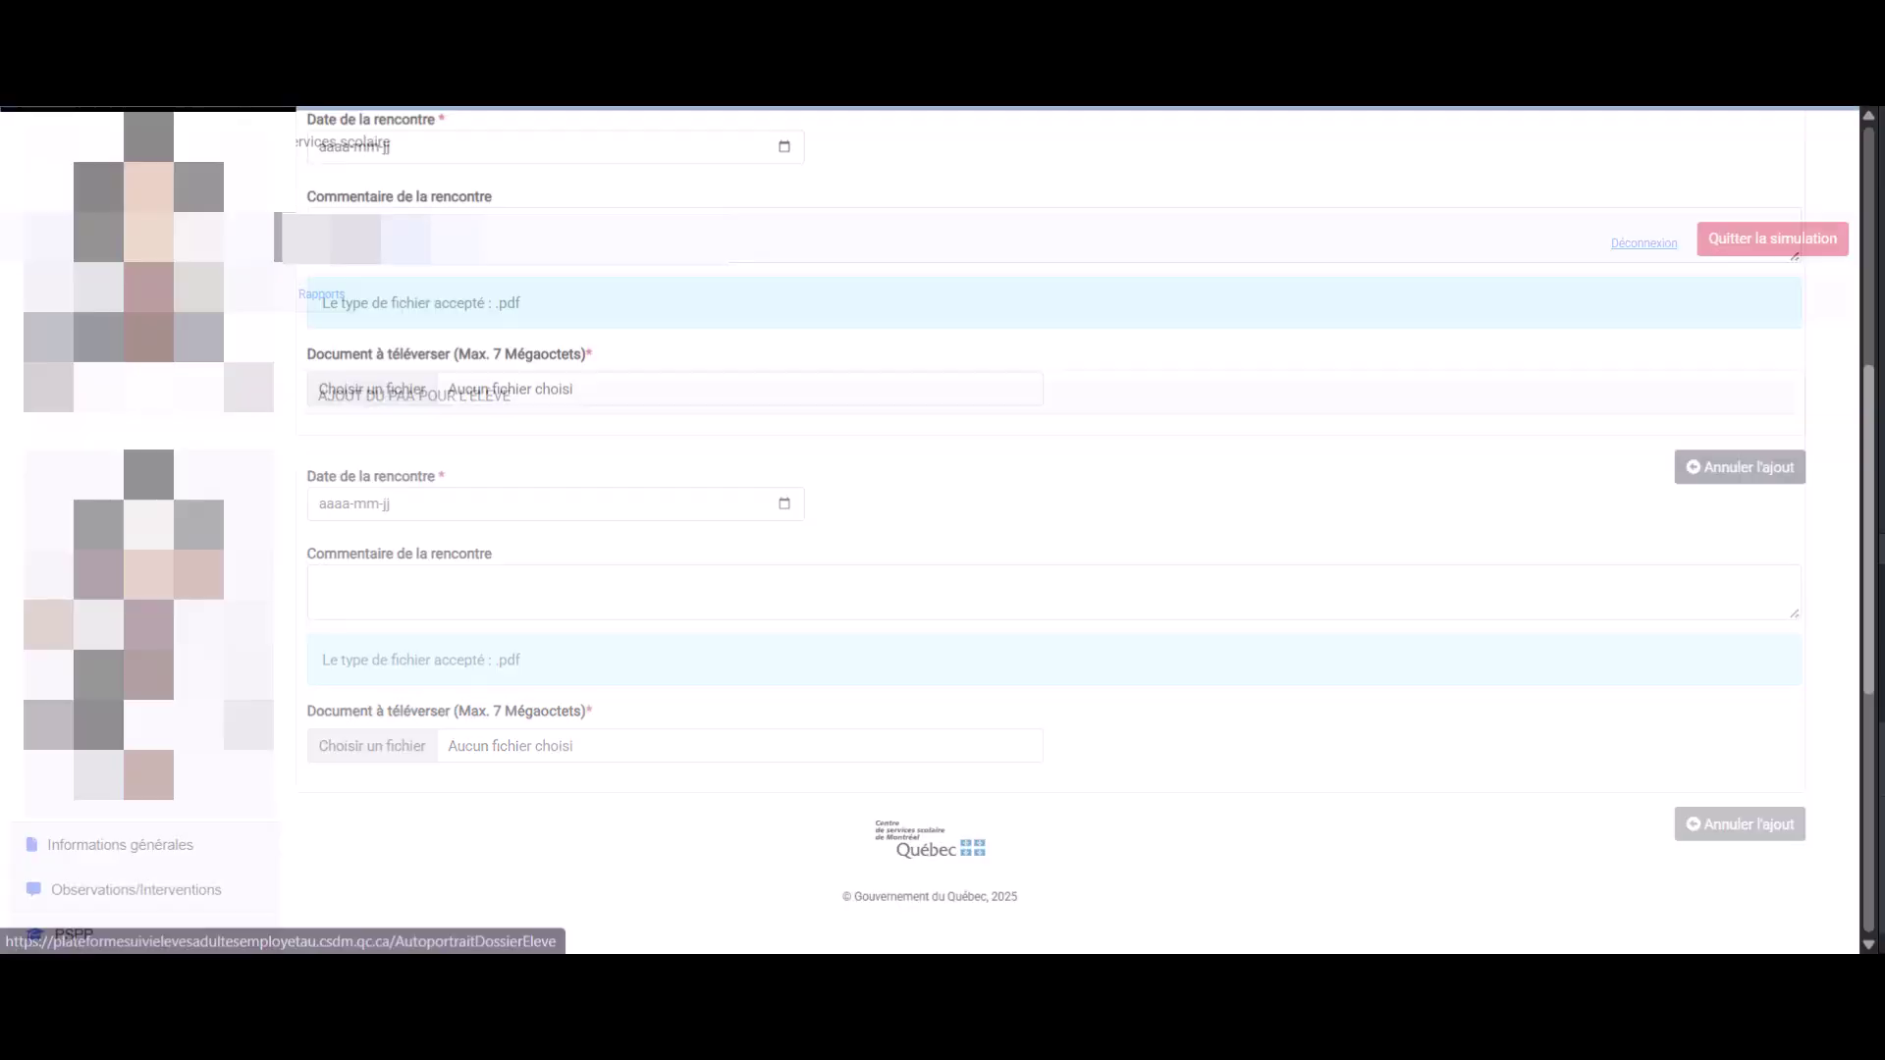
click(105, 723)
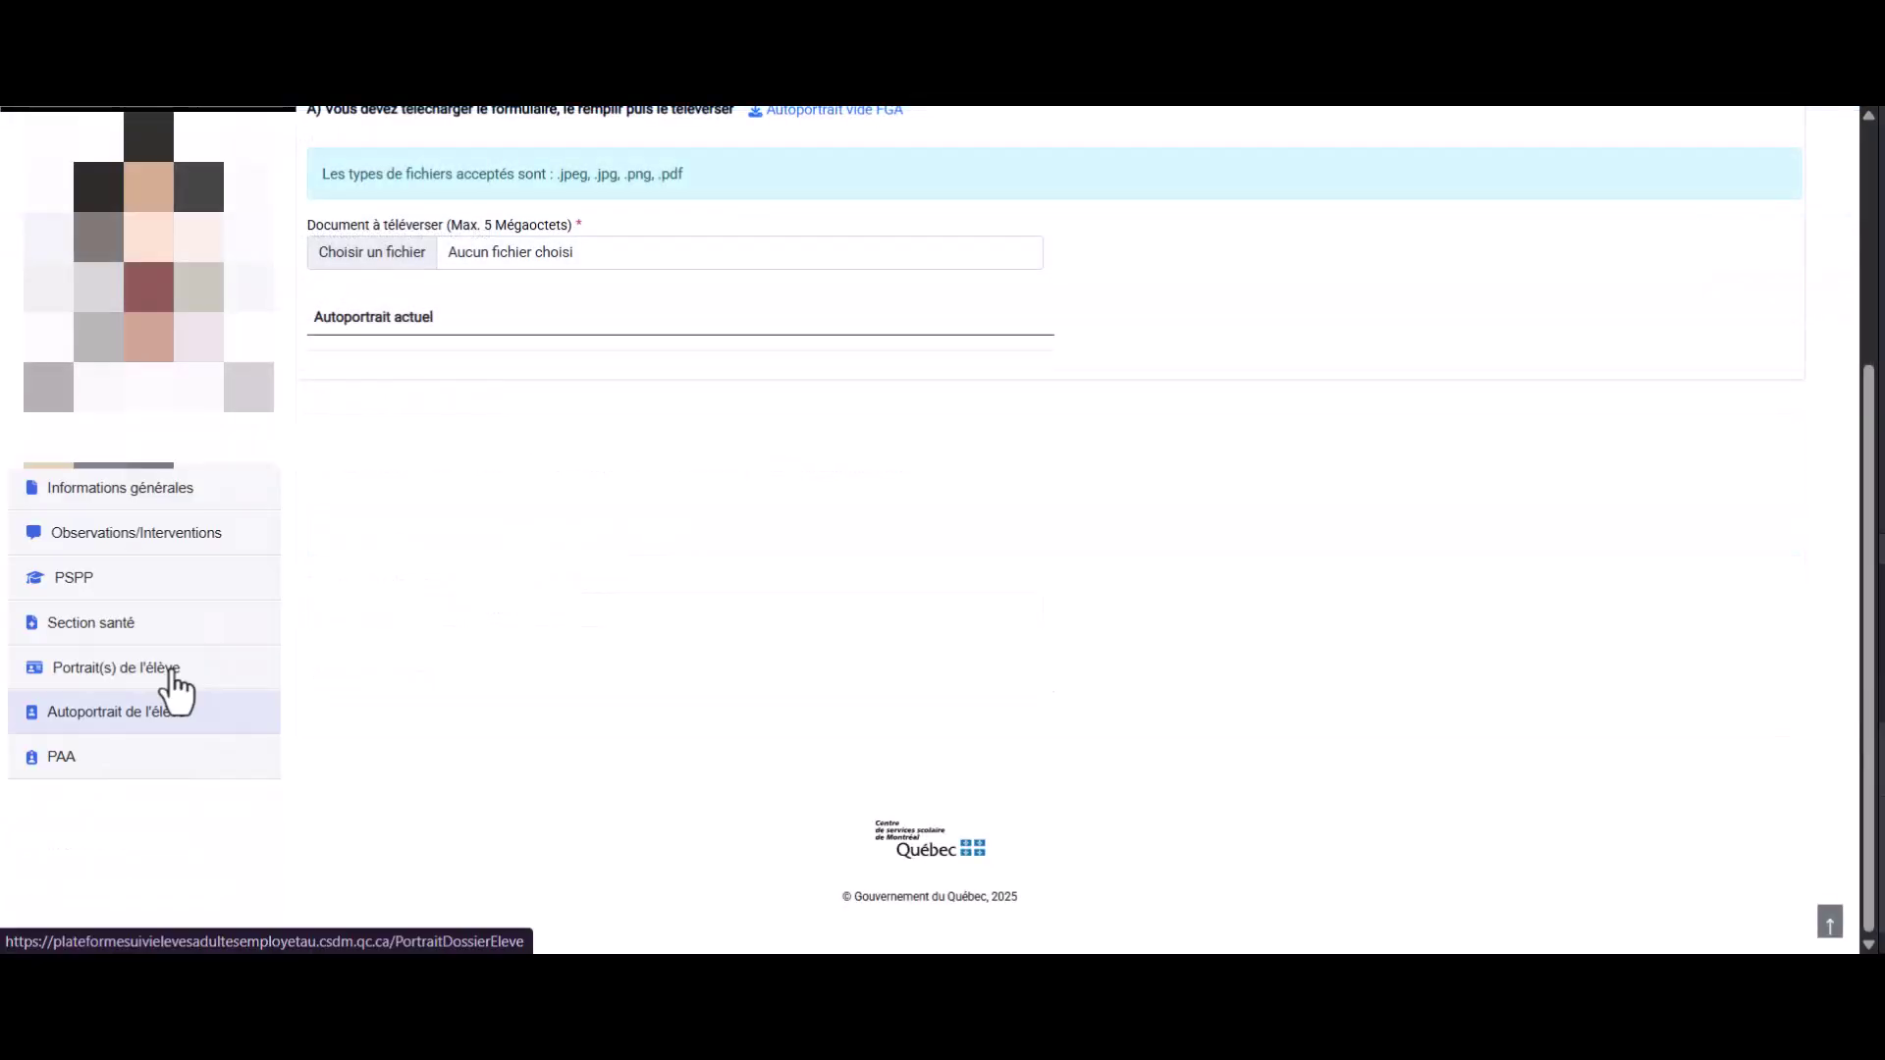
click(173, 673)
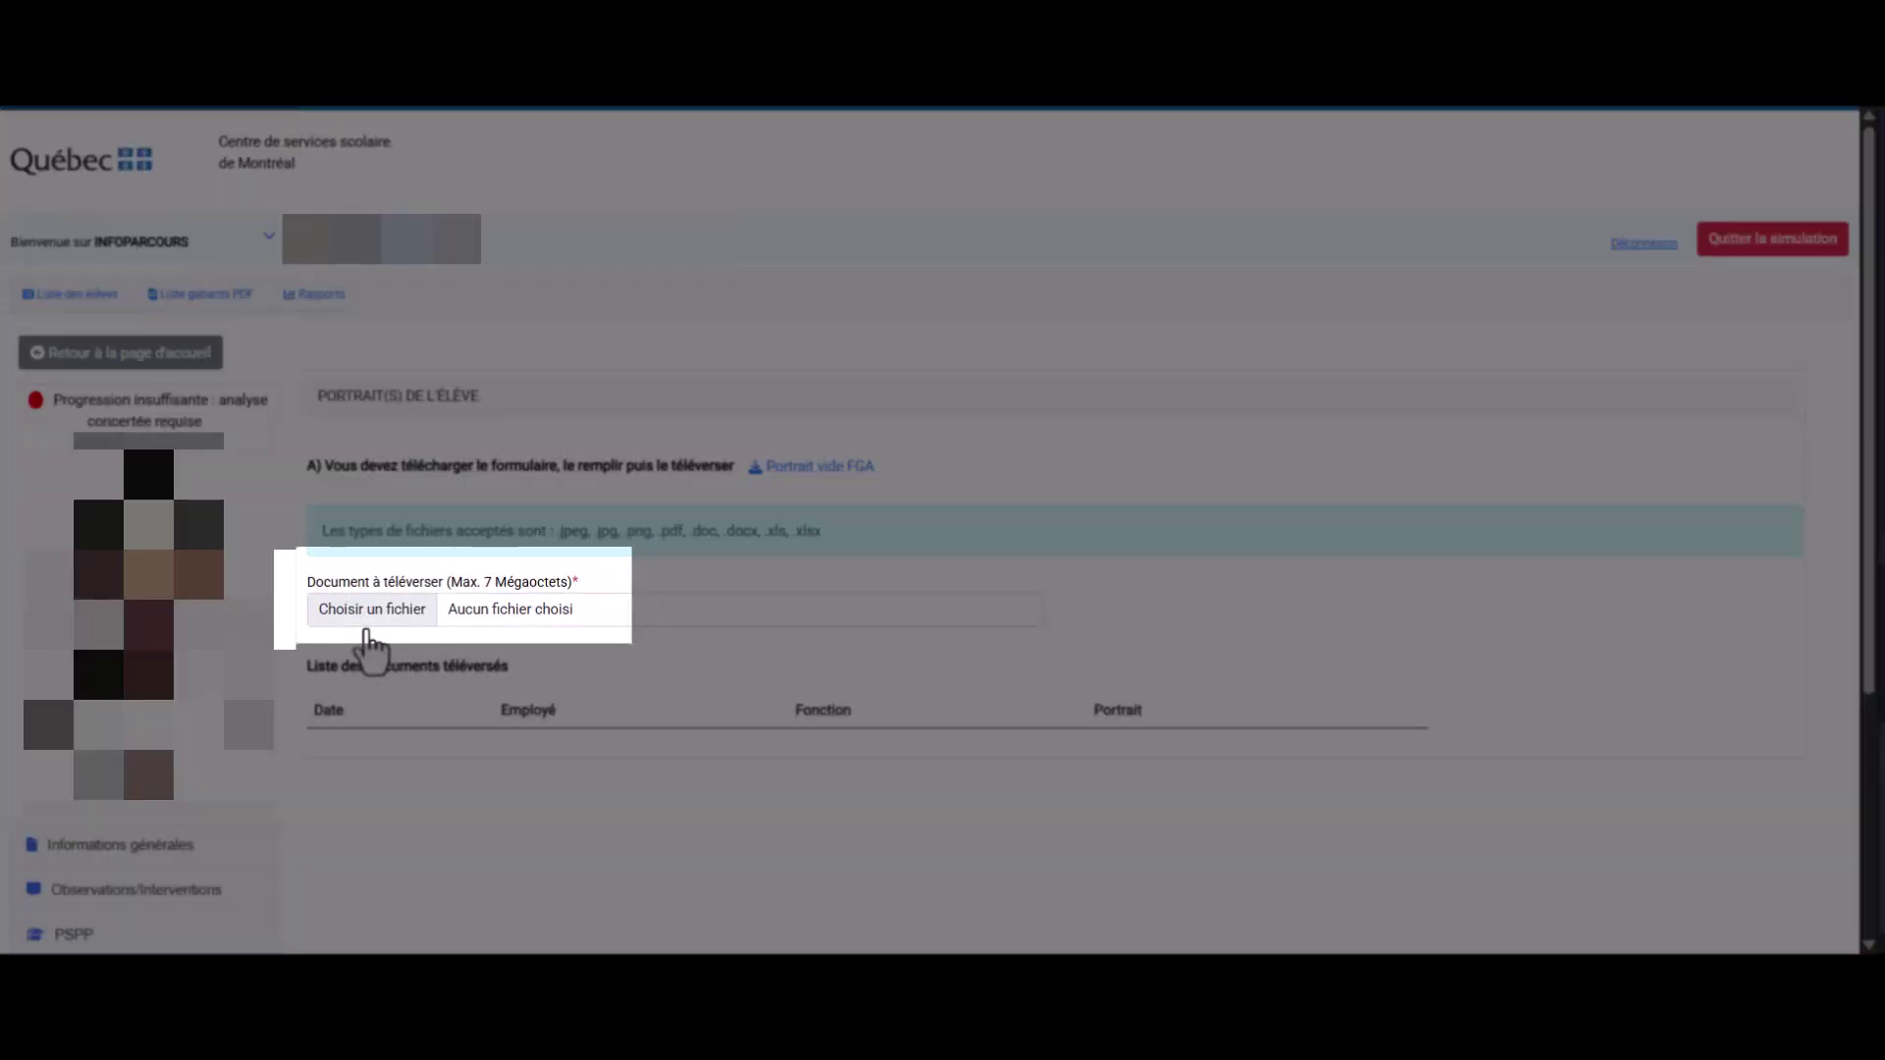